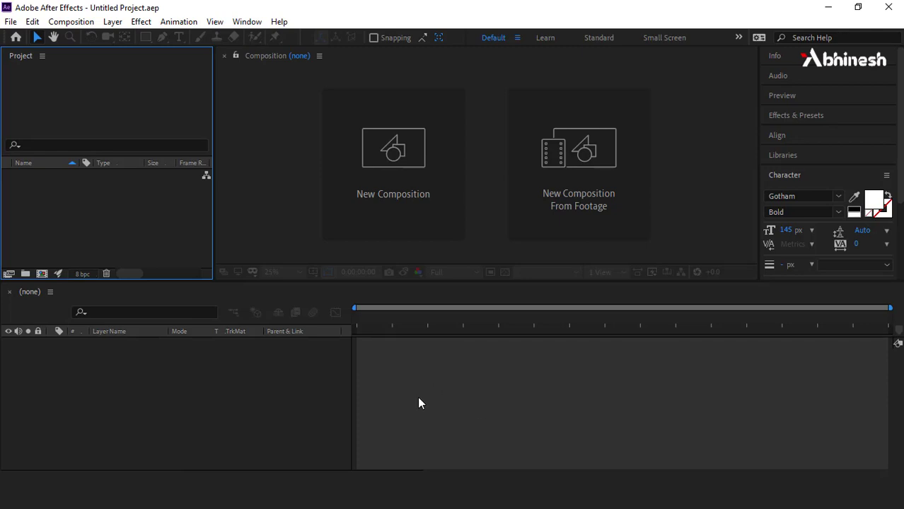
- Create a 1920×1080, 30 fps, 8-second composition named 'social media'
{"action": "left_click", "coordinate": [85, 24]}
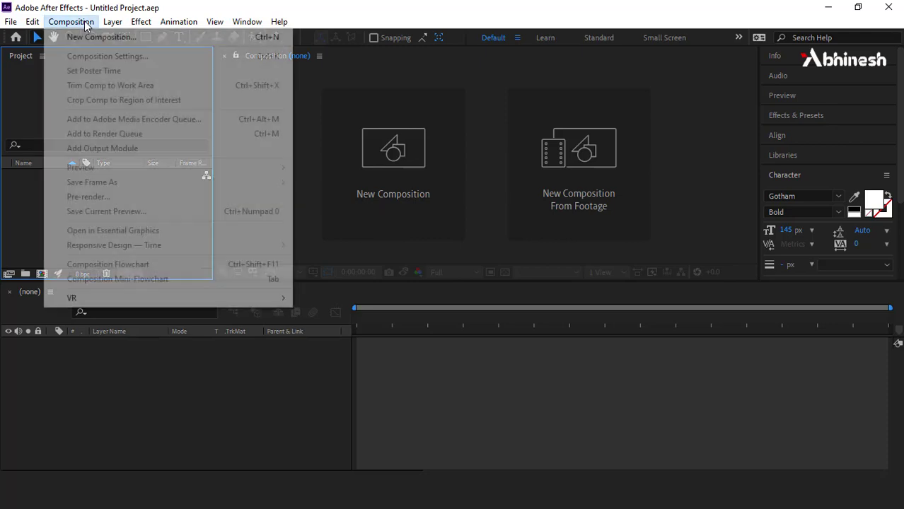
{"action": "left_click", "coordinate": [92, 36]}
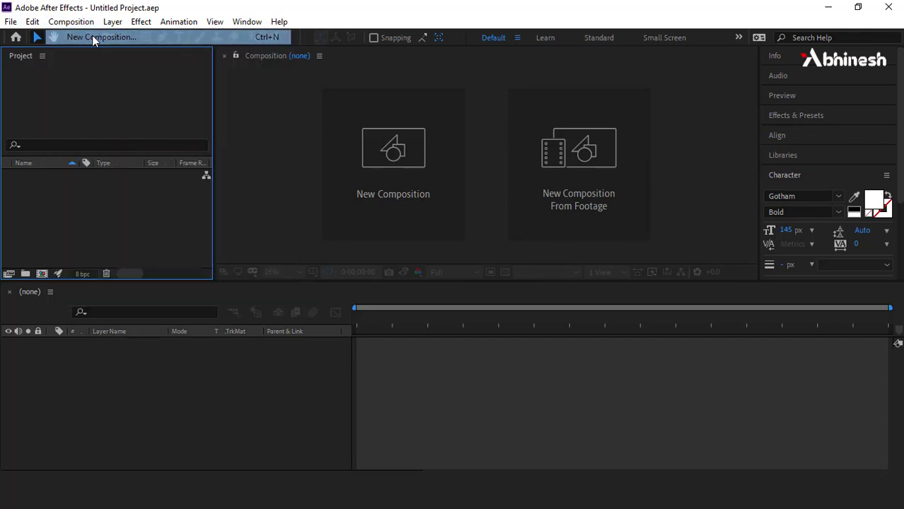
{"action": "type", "text": "social "}
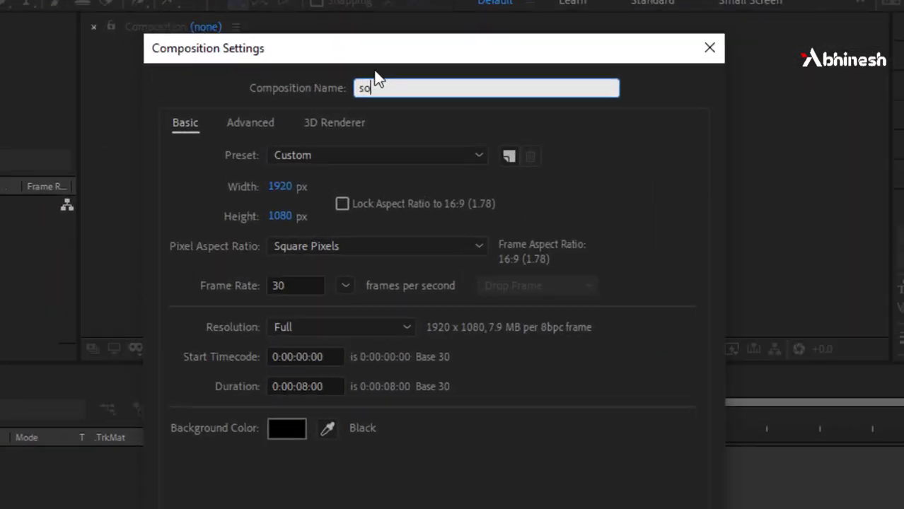
{"action": "type", "text": "media"}
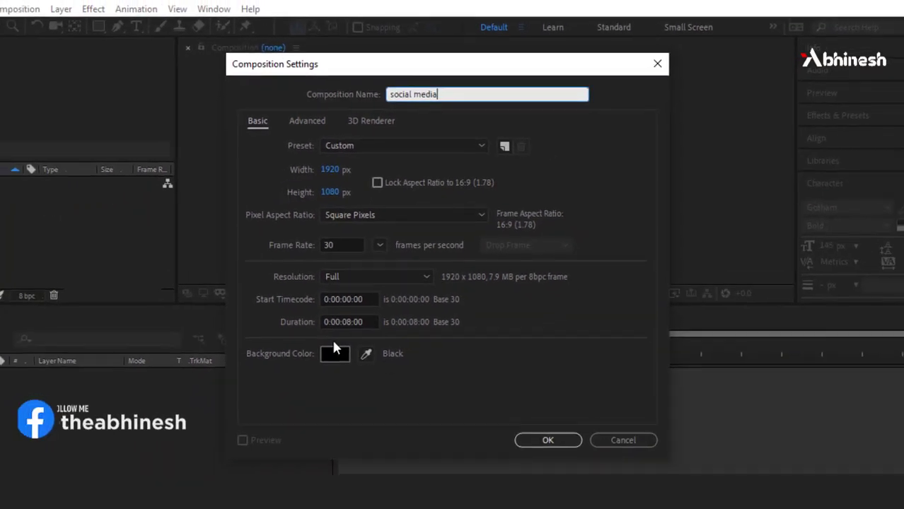
{"action": "left_click", "coordinate": [541, 408]}
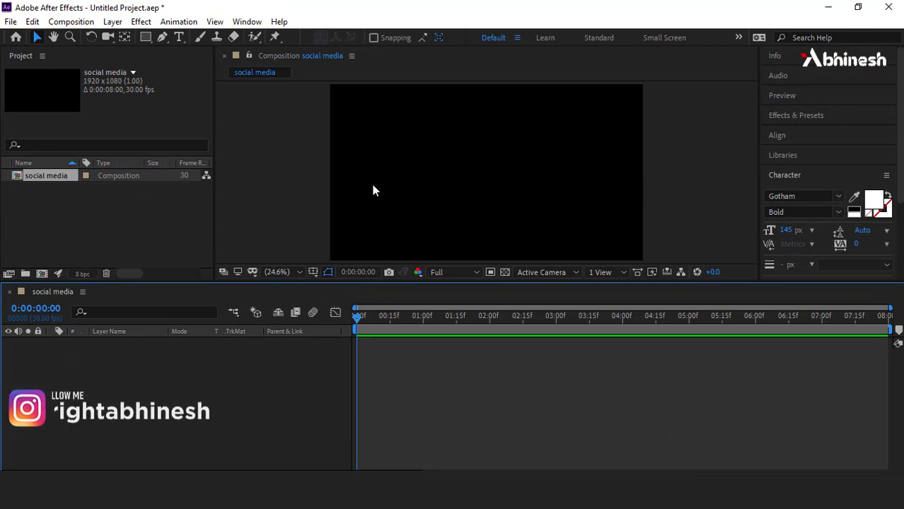
- Import facebook.png into the project
{"action": "double_click", "coordinate": [178, 220]}
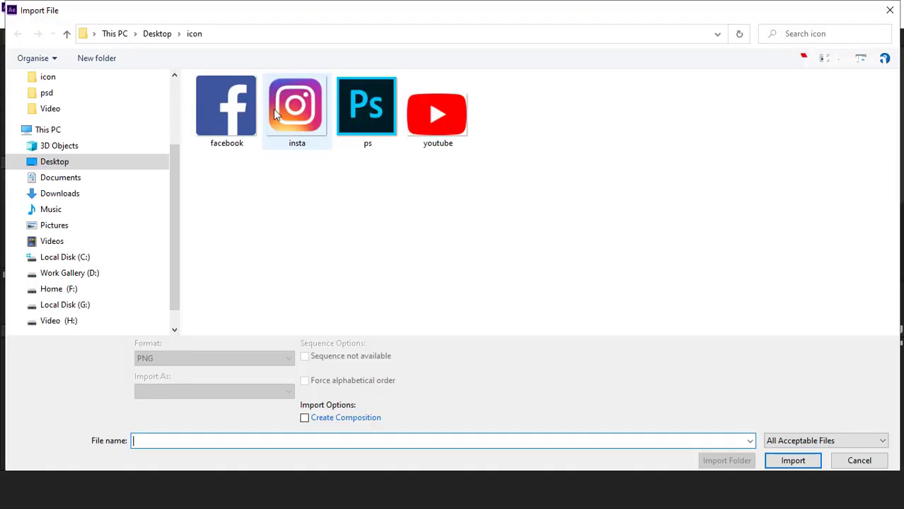
{"action": "left_click", "coordinate": [229, 93]}
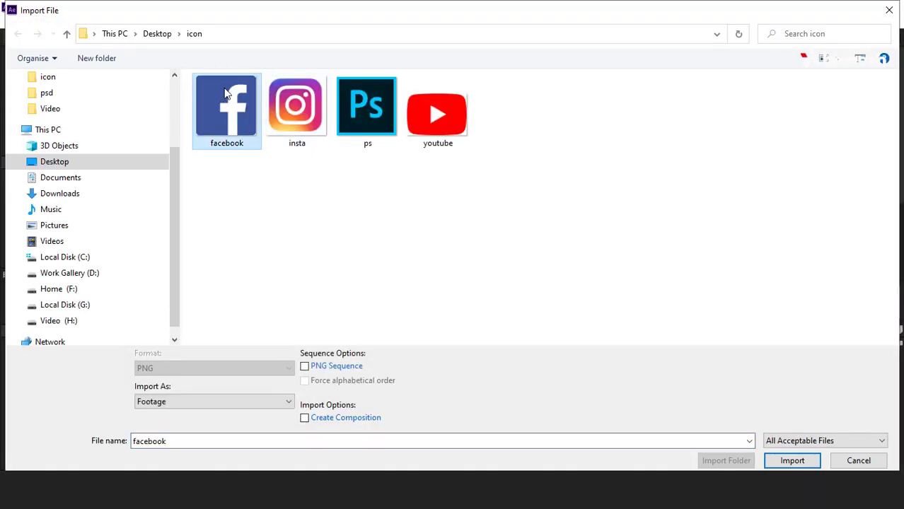
{"action": "left_click", "coordinate": [791, 460]}
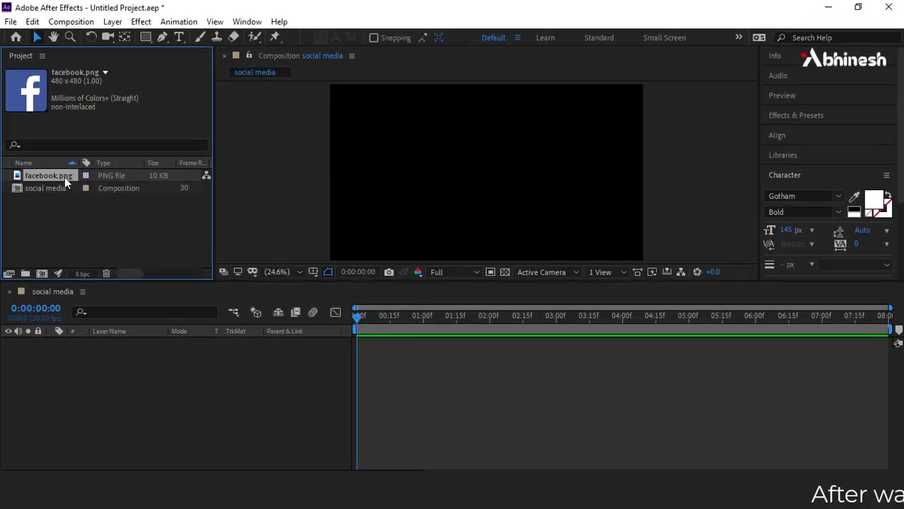
- Add facebook.png to the social media composition, scale it to 47% and place it left of centre
{"action": "left_click_drag", "start_coordinate": [55, 174], "coordinate": [101, 361]}
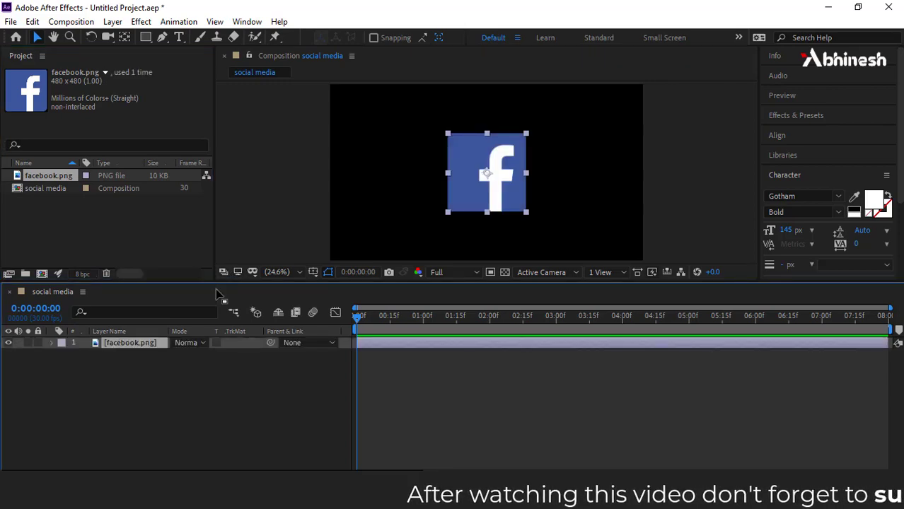
{"action": "key", "text": "s"}
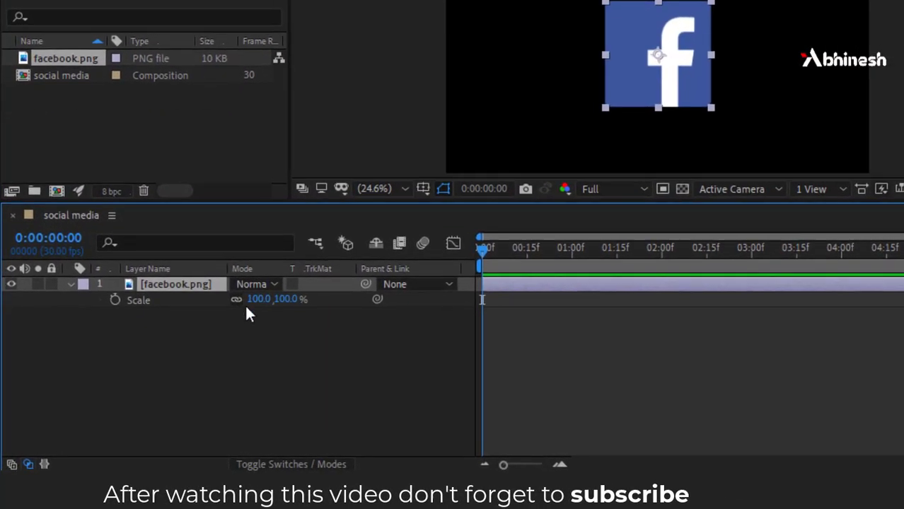
{"action": "mouse_move", "coordinate": [294, 304]}
{"action": "left_mouse_down"}
{"action": "mouse_move", "coordinate": [253, 303]}
{"action": "mouse_move", "coordinate": [265, 299]}
{"action": "left_mouse_up"}
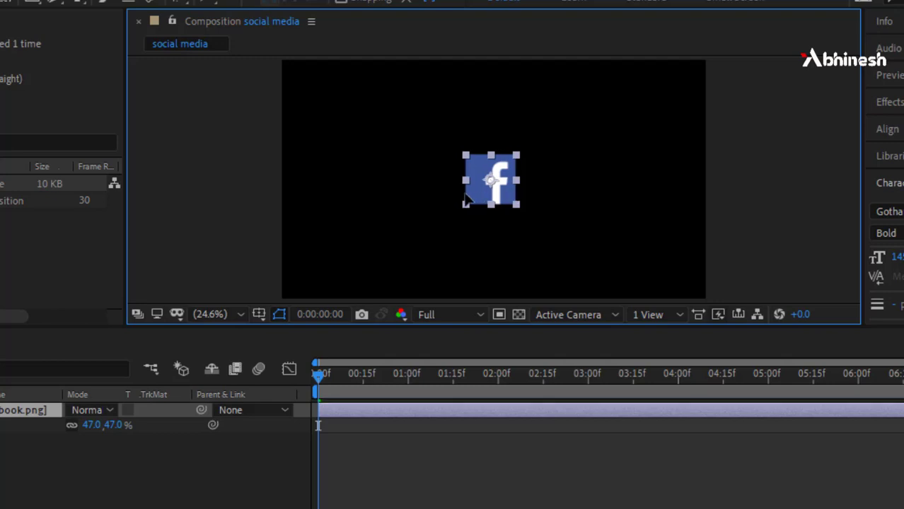
{"action": "left_click_drag", "start_coordinate": [503, 200], "coordinate": [413, 200]}
{"action": "left_click", "coordinate": [464, 173]}
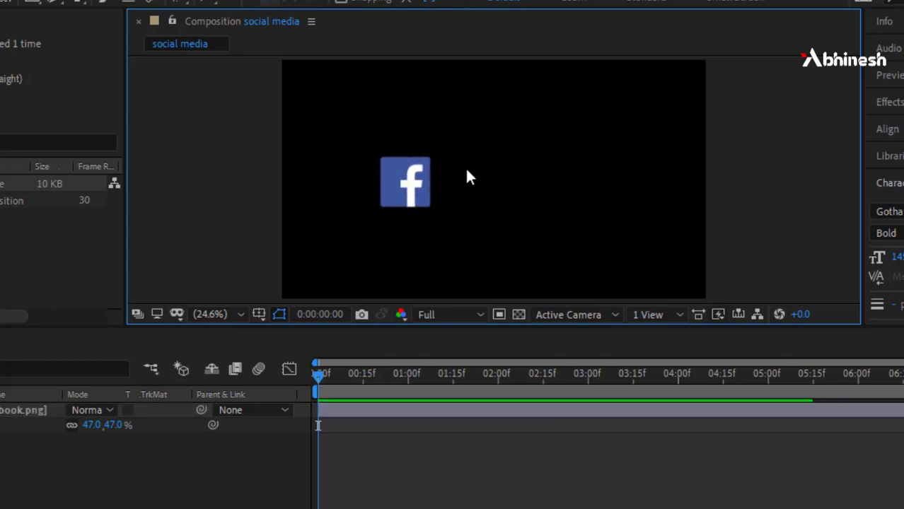
- Pre-compose the Facebook logo layer into 'facebook.logo', moving all attributes into it
{"action": "right_click", "coordinate": [120, 342]}
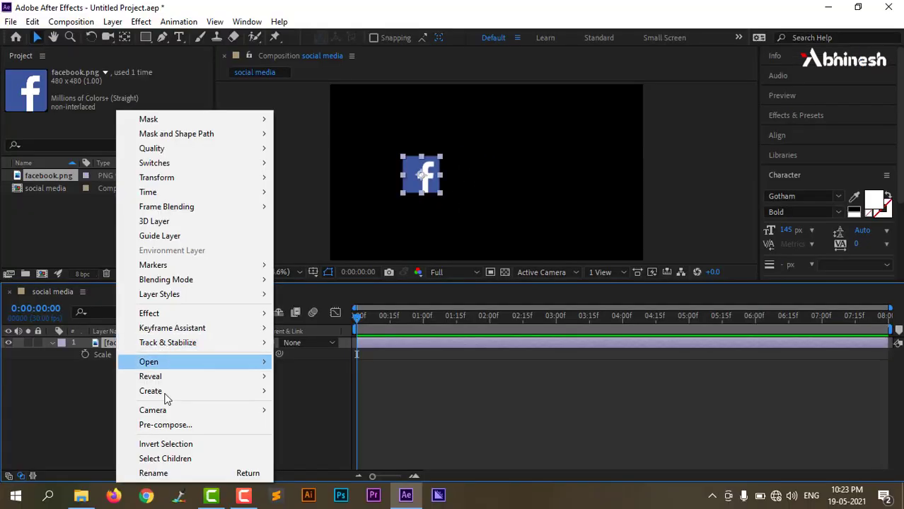
{"action": "left_click", "coordinate": [162, 426]}
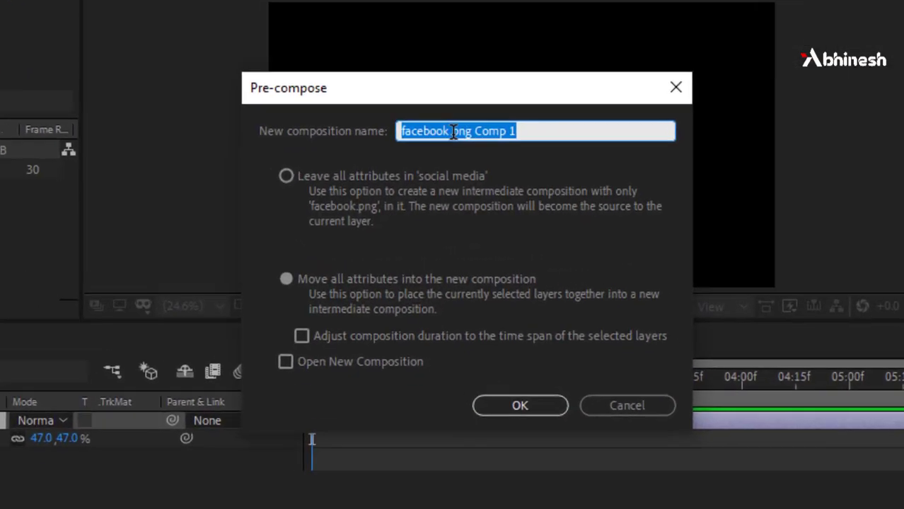
{"action": "left_click", "coordinate": [444, 163]}
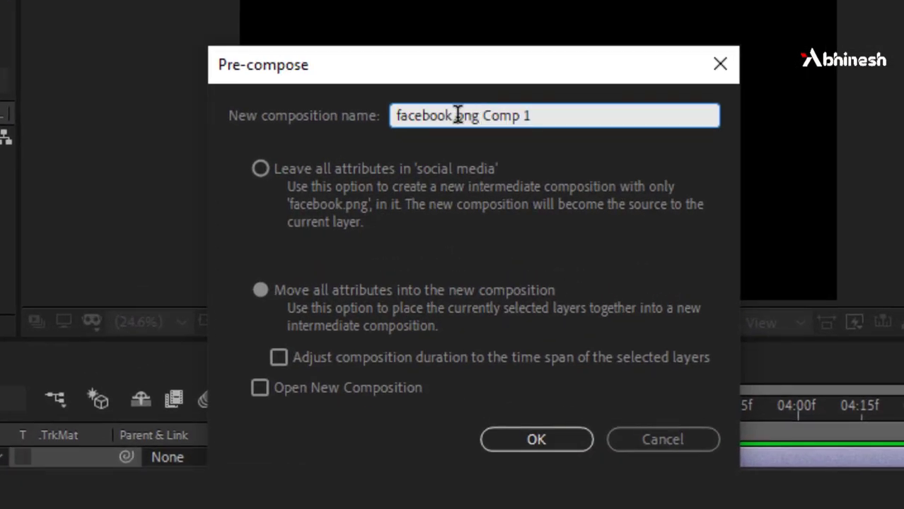
{"action": "left_click_drag", "start_coordinate": [457, 116], "coordinate": [677, 104]}
{"action": "type", "text": "log"}
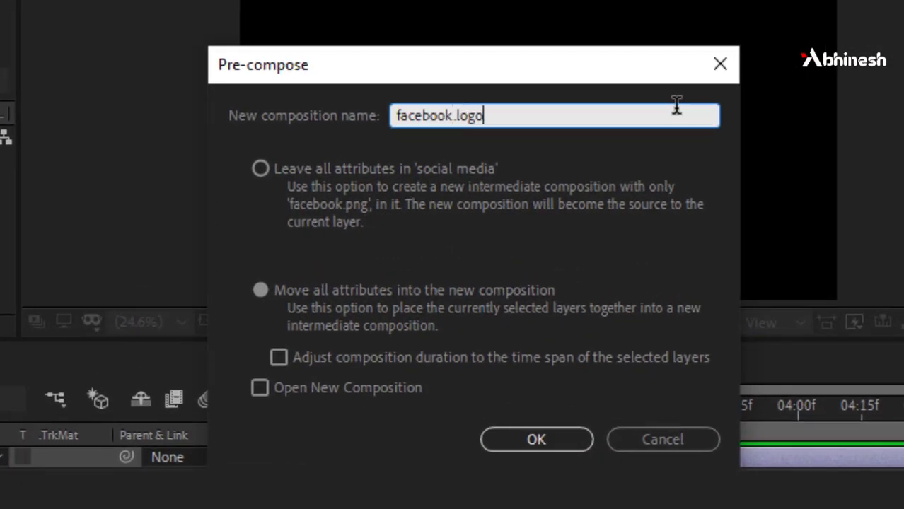
{"action": "left_click", "coordinate": [261, 290]}
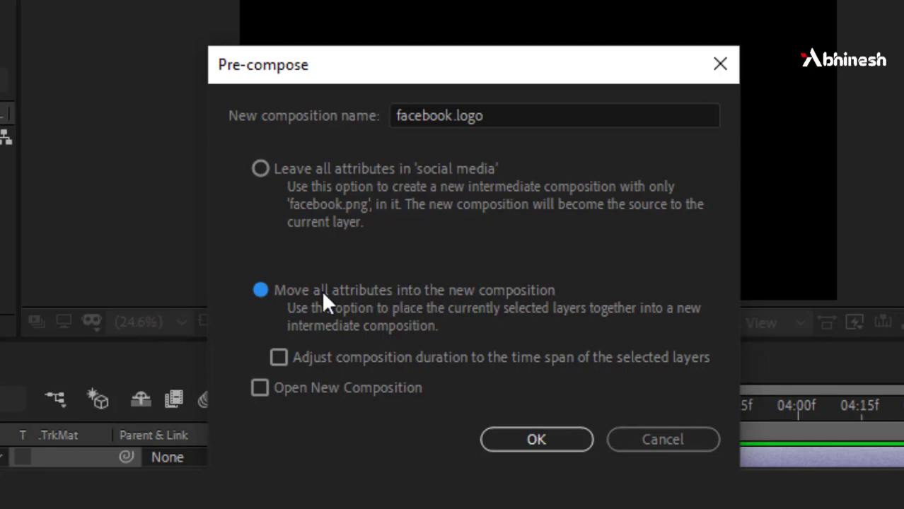
{"action": "left_click", "coordinate": [530, 439]}
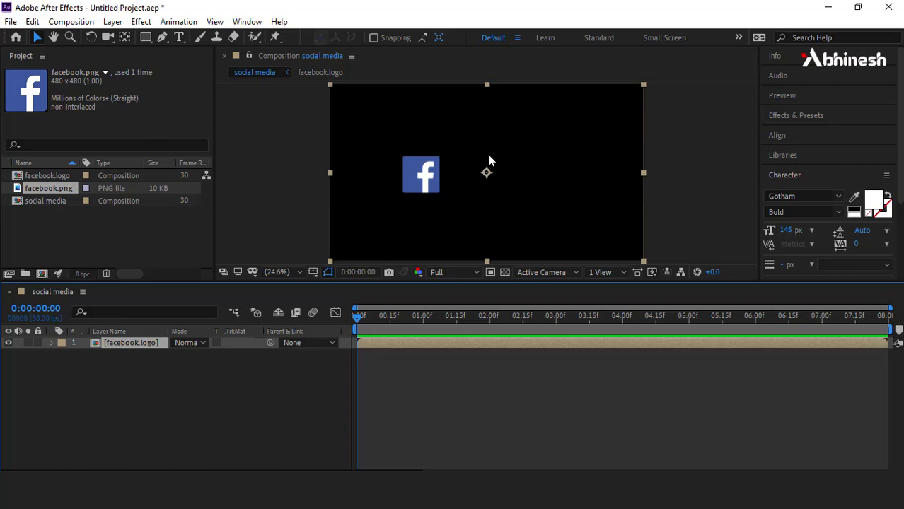
- Add a 72 px 'follow me' text layer beside the Facebook logo
{"action": "left_click", "coordinate": [179, 39]}
{"action": "left_click", "coordinate": [450, 151]}
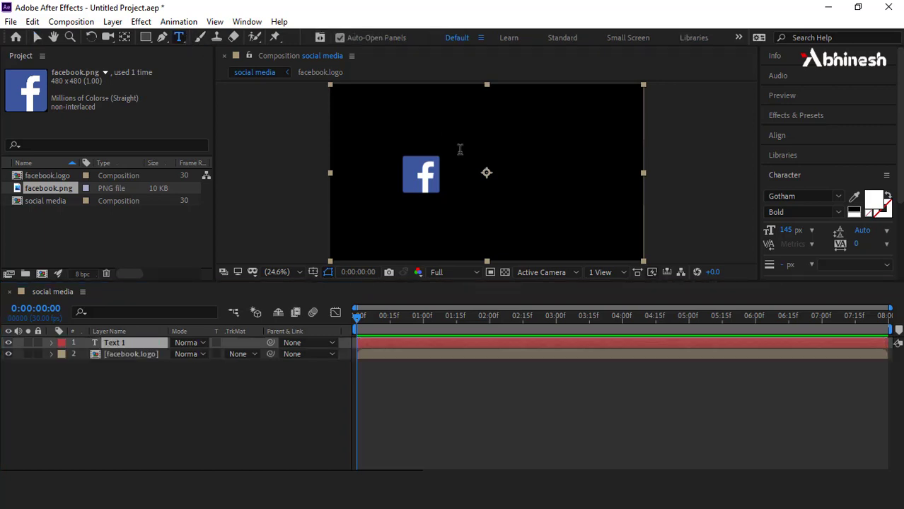
{"action": "type", "text": "follow"}
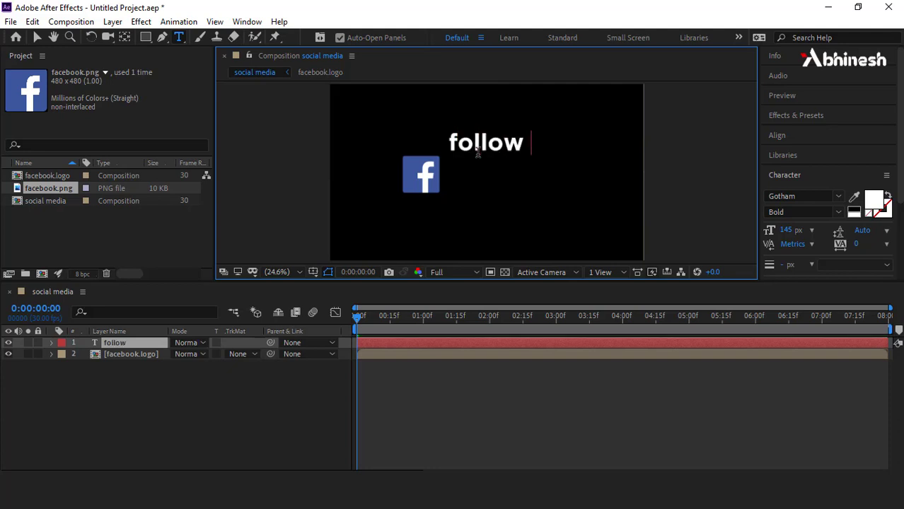
{"action": "type", "text": " me"}
{"action": "left_click", "coordinate": [39, 37]}
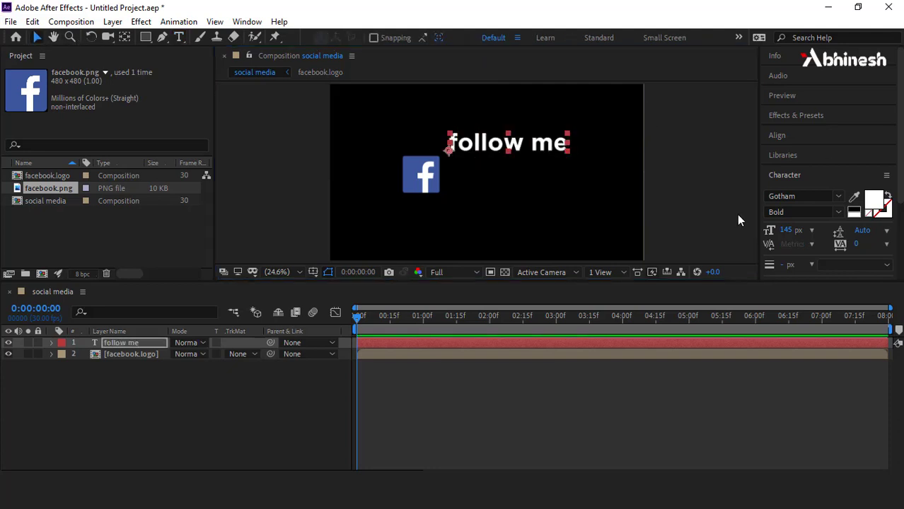
{"action": "left_click_drag", "start_coordinate": [792, 234], "coordinate": [729, 240]}
{"action": "left_click", "coordinate": [629, 184]}
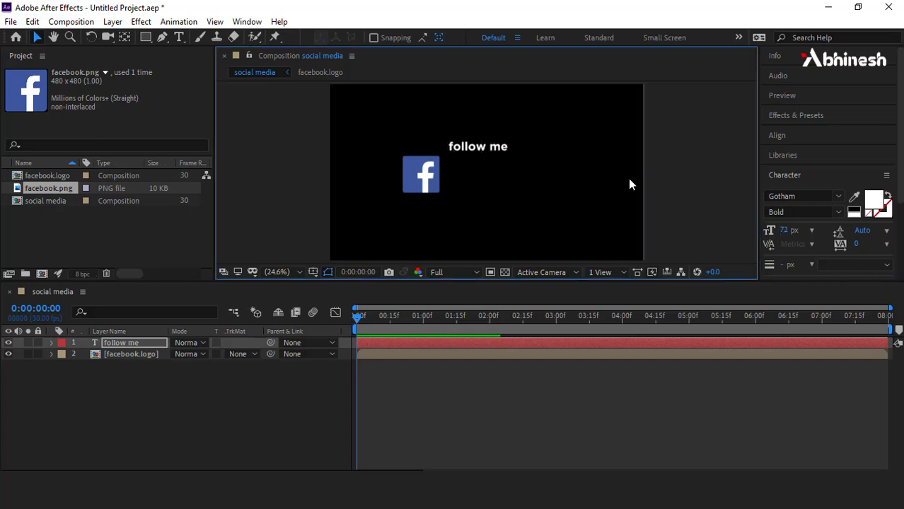
{"action": "left_click", "coordinate": [467, 150]}
{"action": "left_click_drag", "start_coordinate": [467, 150], "coordinate": [464, 166]}
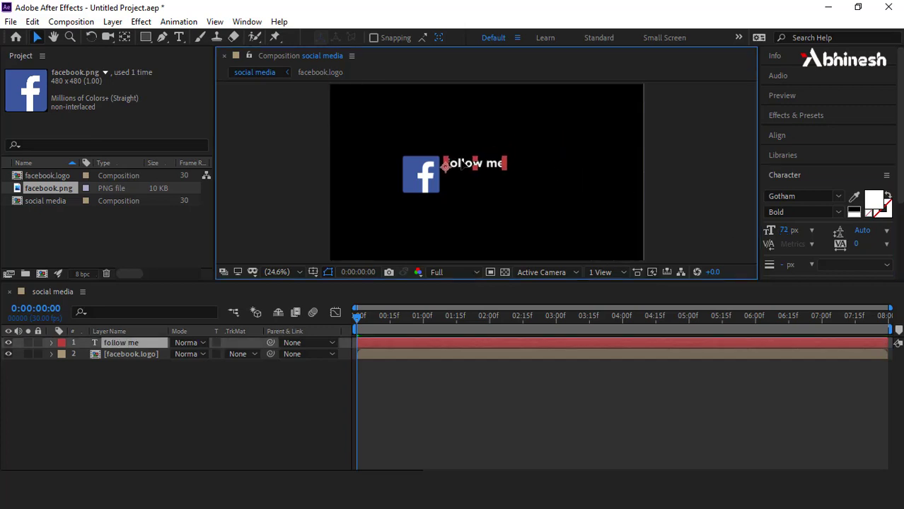
{"action": "left_click", "coordinate": [473, 193]}
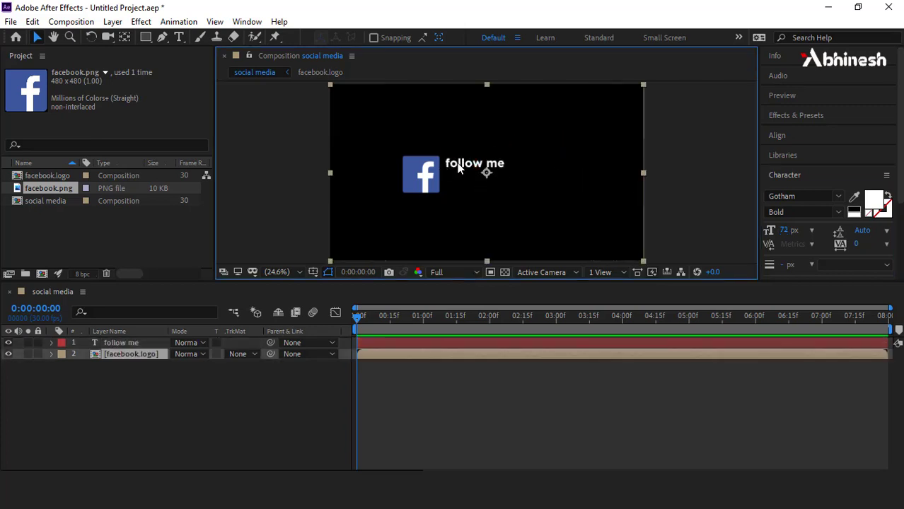
{"action": "left_click", "coordinate": [139, 343]}
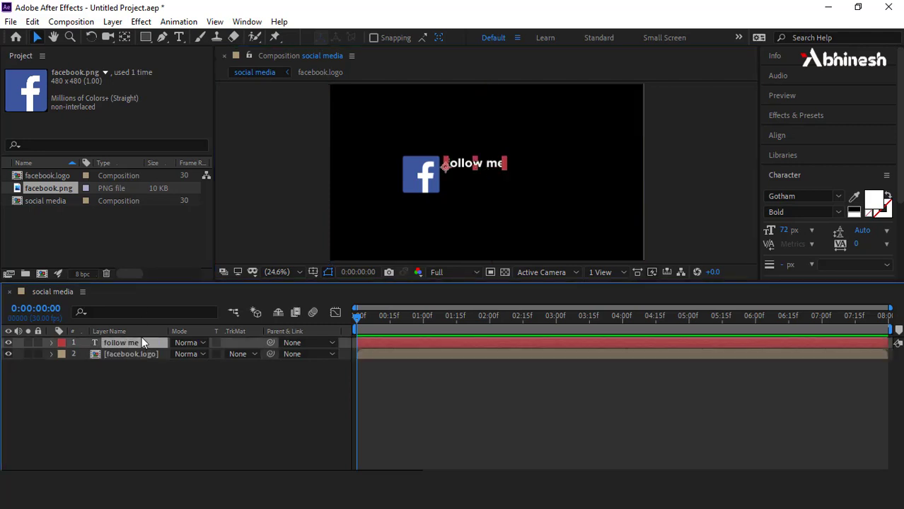
{"action": "key", "text": "ctrl+d"}
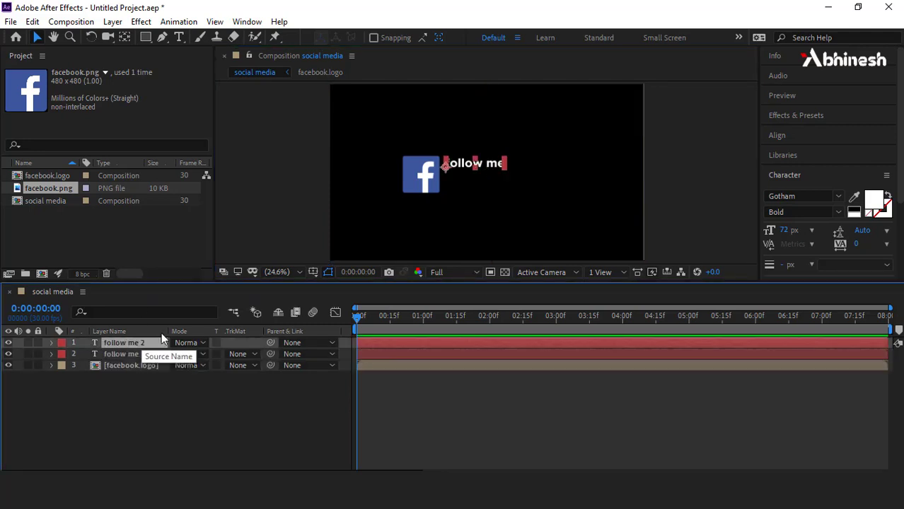
{"action": "left_click_drag", "start_coordinate": [465, 168], "coordinate": [466, 187]}
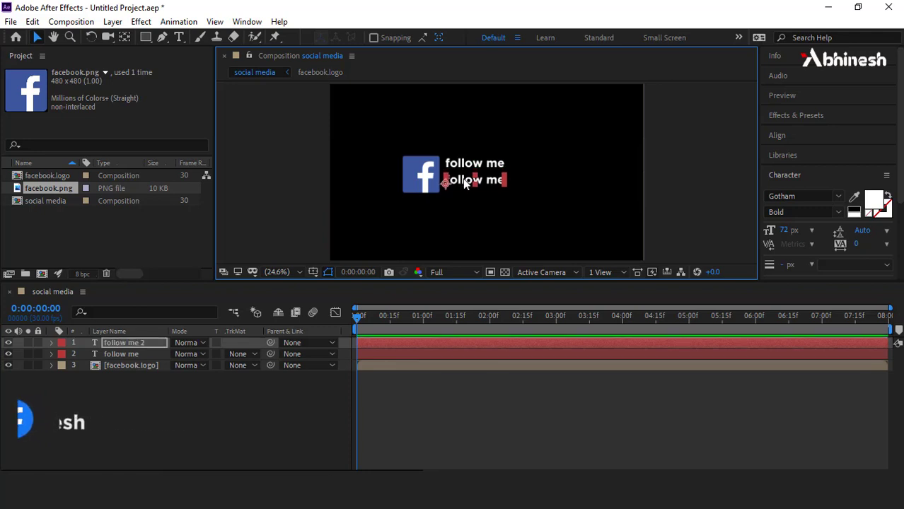
{"action": "double_click", "coordinate": [475, 182]}
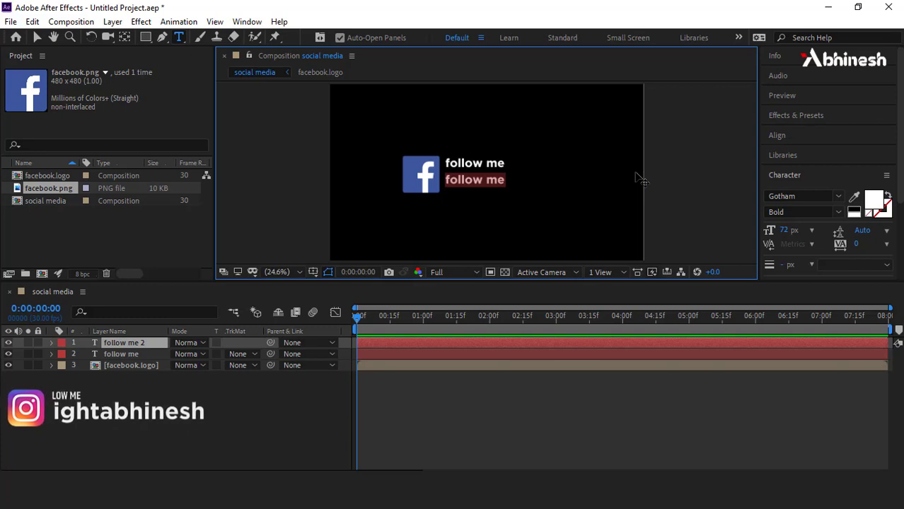
{"action": "type", "text": "@theabhinesh"}
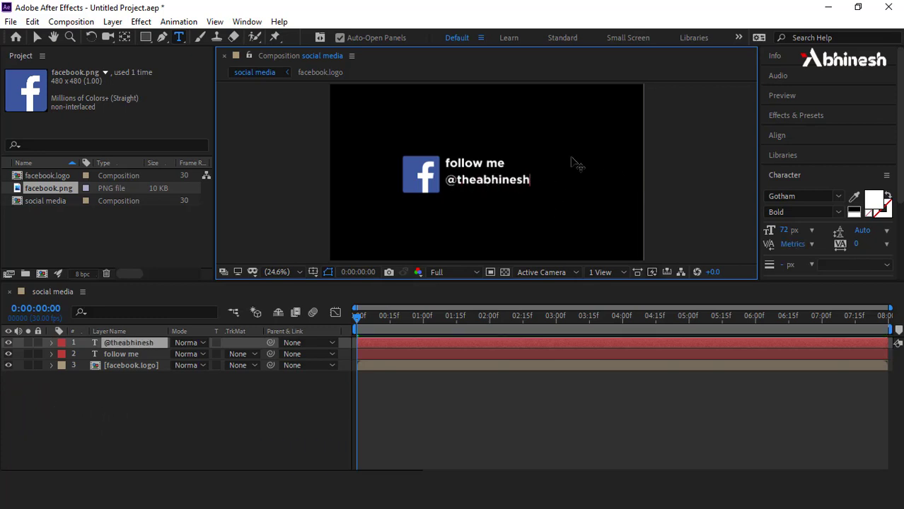
{"action": "left_click", "coordinate": [36, 39]}
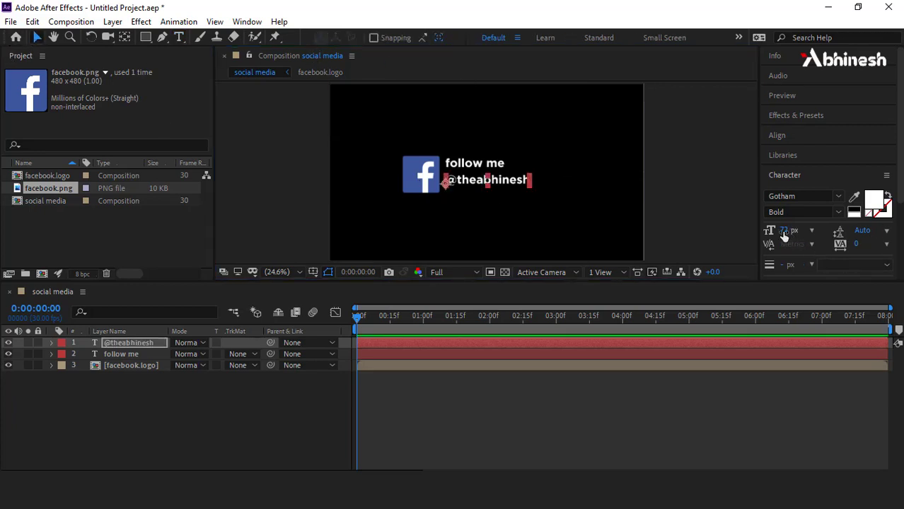
{"action": "left_click_drag", "start_coordinate": [784, 230], "coordinate": [806, 231]}
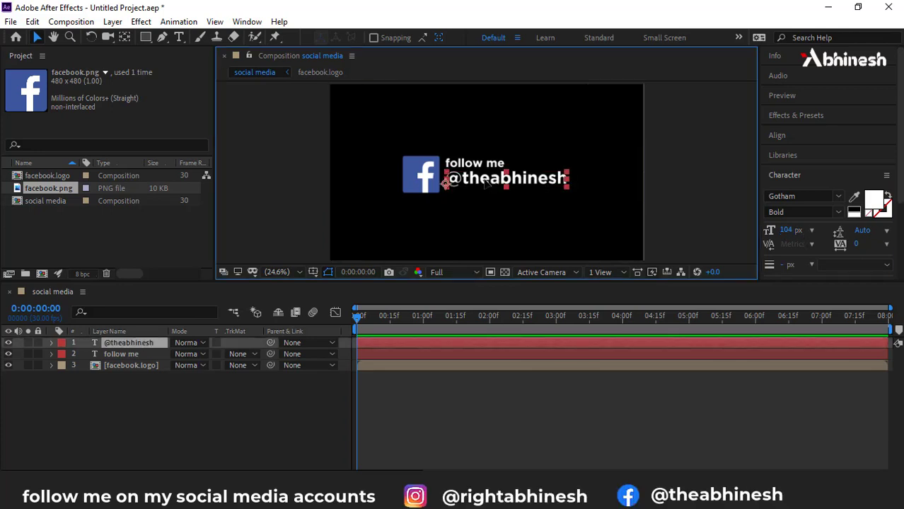
{"action": "left_click_drag", "start_coordinate": [486, 183], "coordinate": [485, 186]}
{"action": "left_click", "coordinate": [561, 141]}
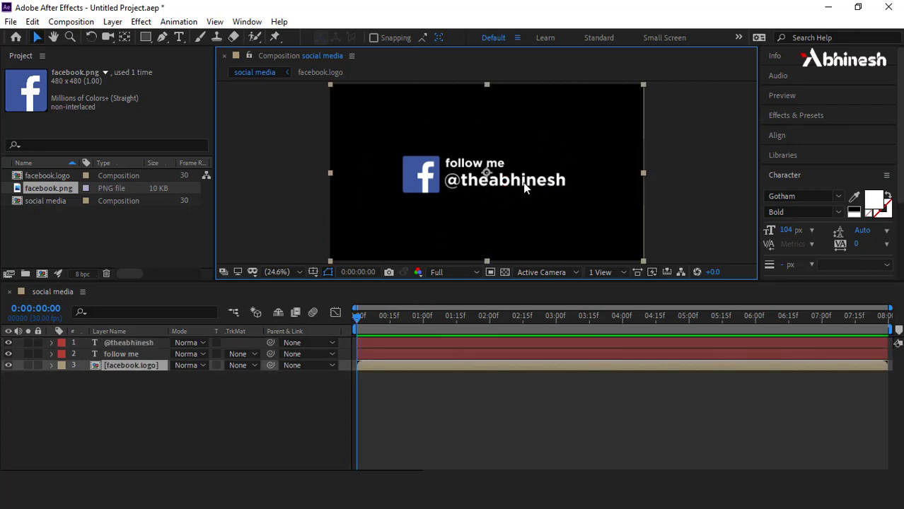
{"action": "left_click", "coordinate": [787, 234]}
{"action": "left_click", "coordinate": [453, 180]}
{"action": "left_click_drag", "start_coordinate": [785, 233], "coordinate": [803, 232]}
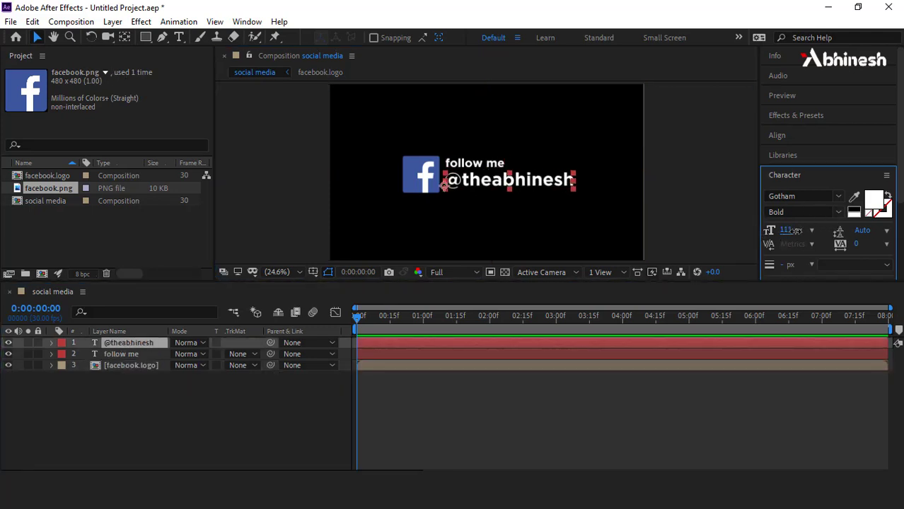
{"action": "left_click", "coordinate": [665, 220]}
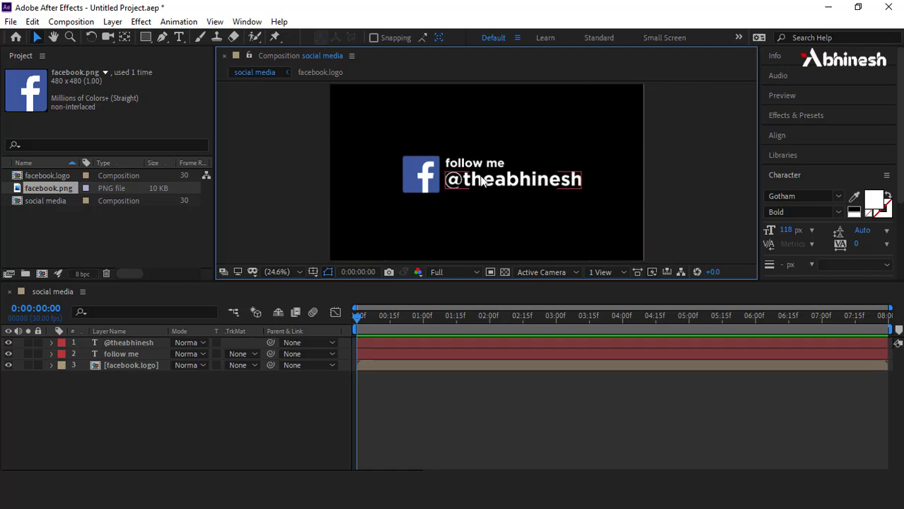
{"action": "left_click_drag", "start_coordinate": [477, 181], "coordinate": [480, 181]}
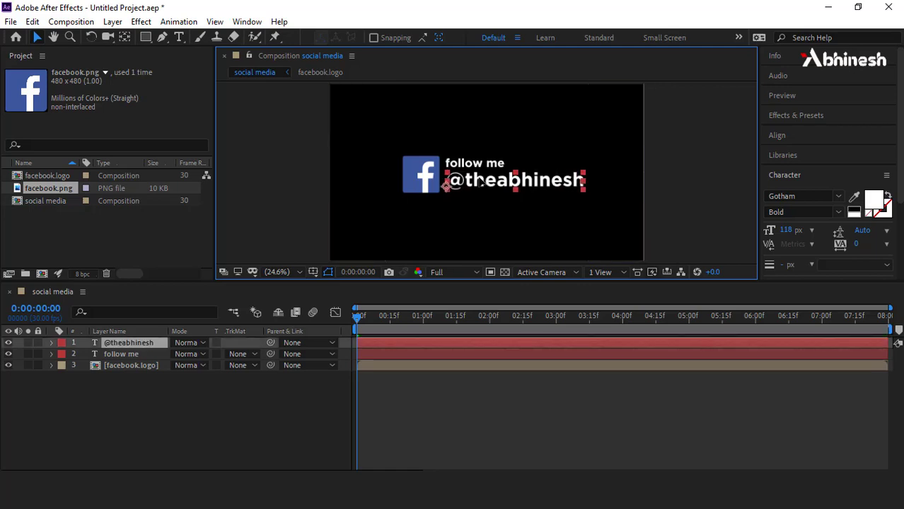
{"action": "left_click", "coordinate": [486, 205]}
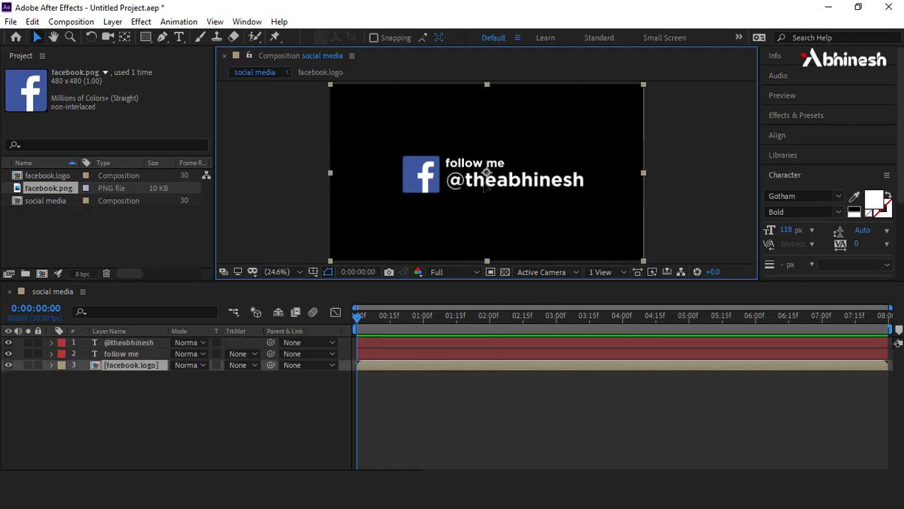
{"action": "left_click", "coordinate": [141, 342]}
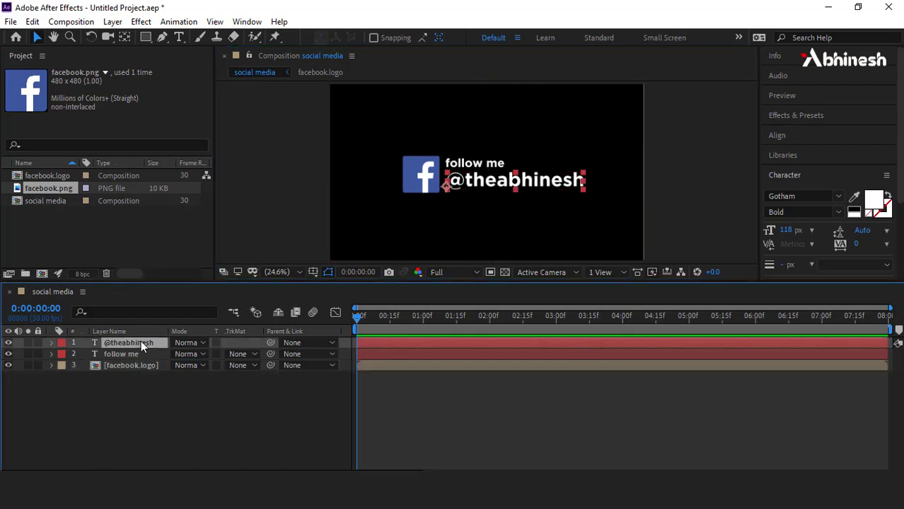
{"action": "key", "text": "Return"}
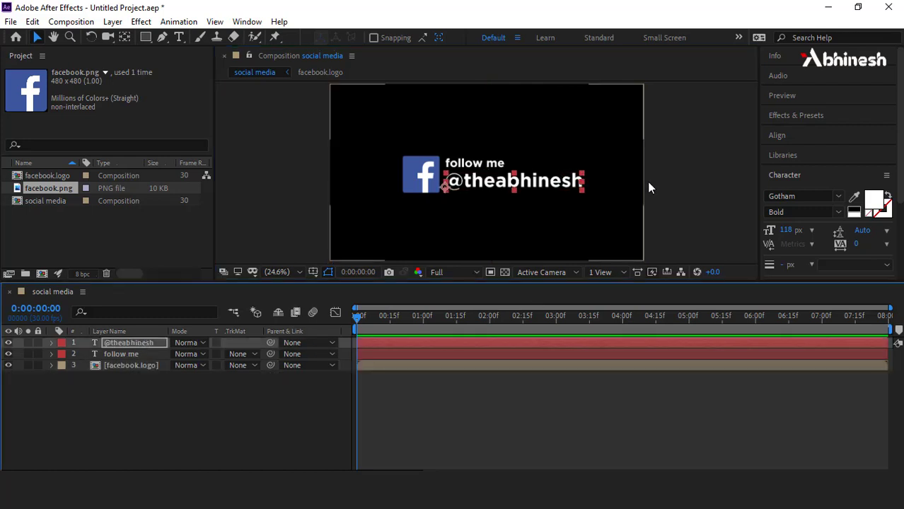
{"action": "left_click", "coordinate": [653, 181]}
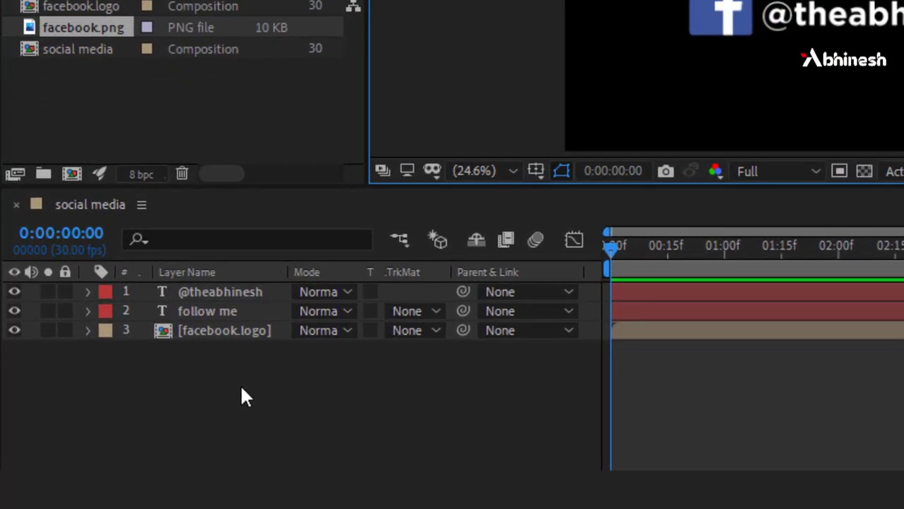
- Add Position keyframes at 0:00:02:00 on all three layers, then return to the start
{"action": "left_click_drag", "start_coordinate": [242, 396], "coordinate": [173, 283]}
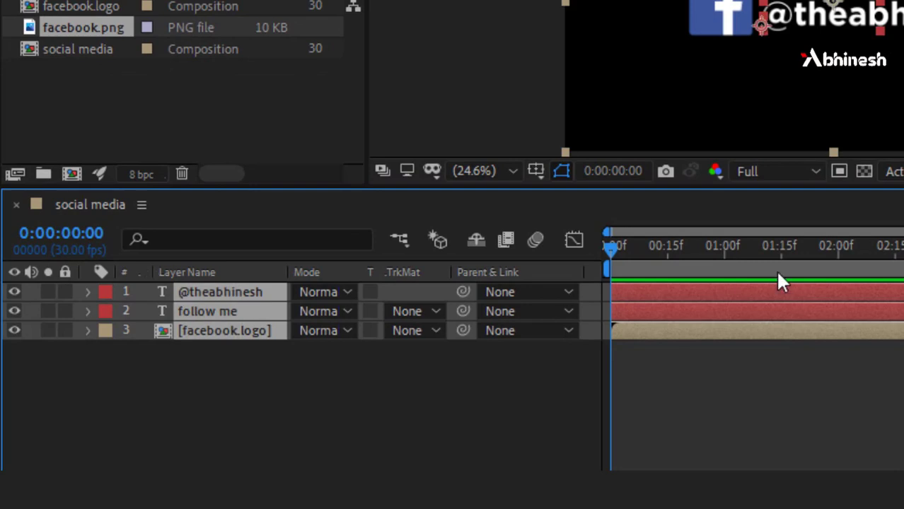
{"action": "left_click_drag", "start_coordinate": [625, 250], "coordinate": [841, 248]}
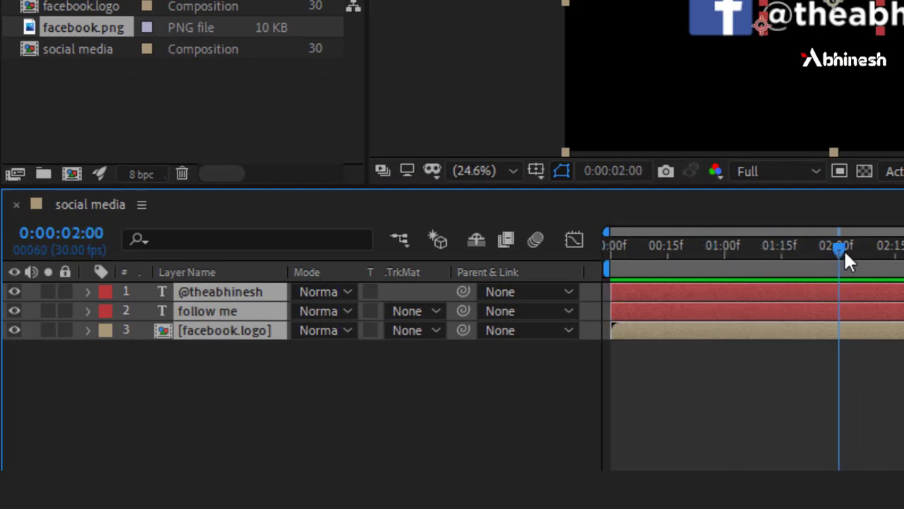
{"action": "key", "text": "p"}
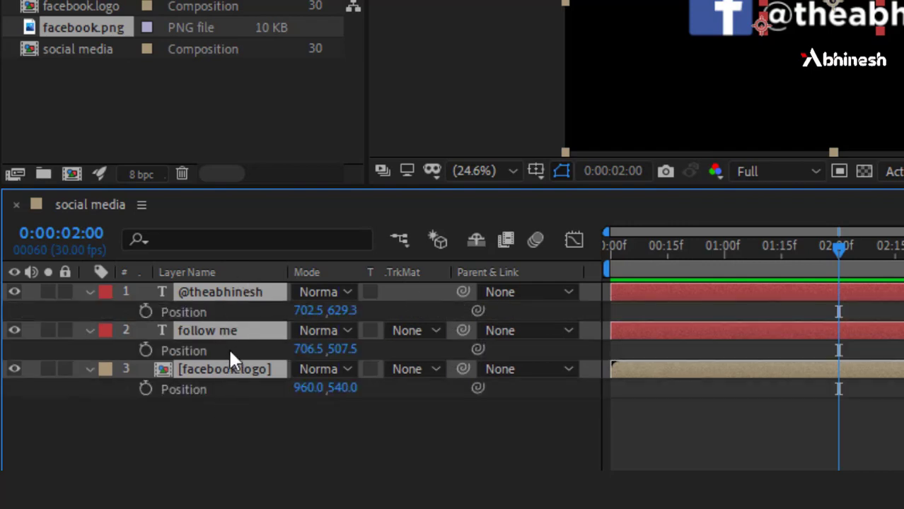
{"action": "left_click", "coordinate": [144, 350]}
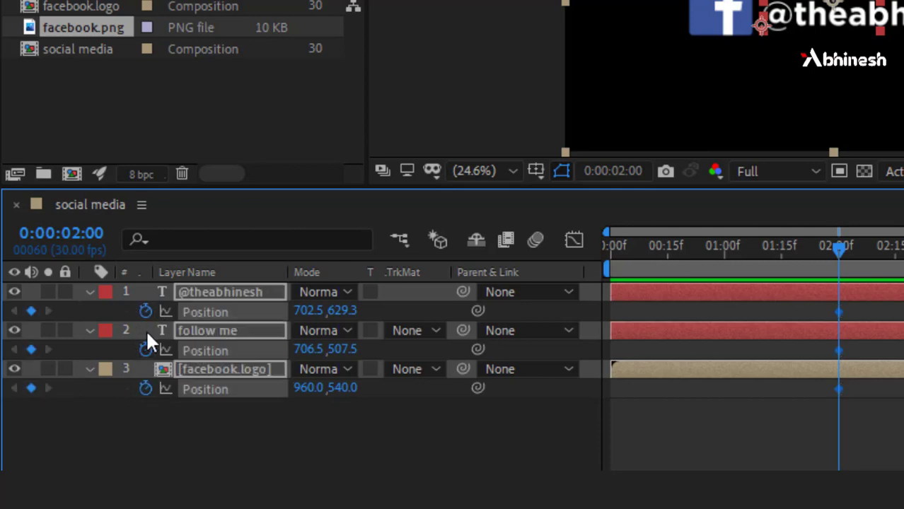
{"action": "left_click_drag", "start_coordinate": [838, 247], "coordinate": [587, 249]}
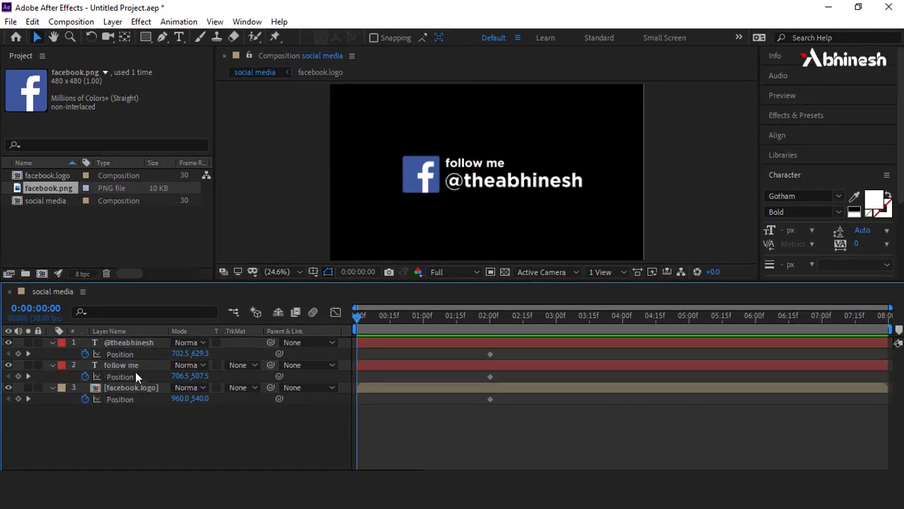
{"action": "left_click", "coordinate": [137, 343]}
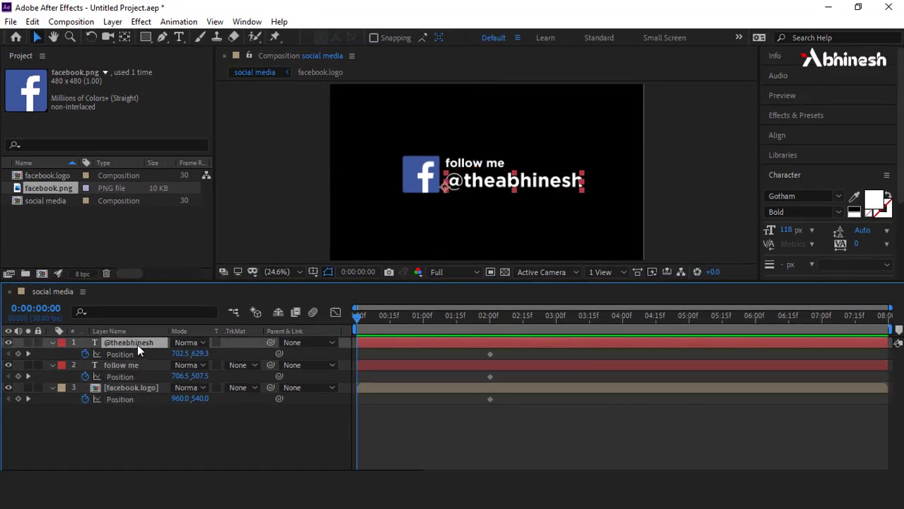
{"action": "key", "text": "shift+Left"}
{"action": "key", "text": "shift+Left"}
{"action": "key", "text": "shift+Left"}
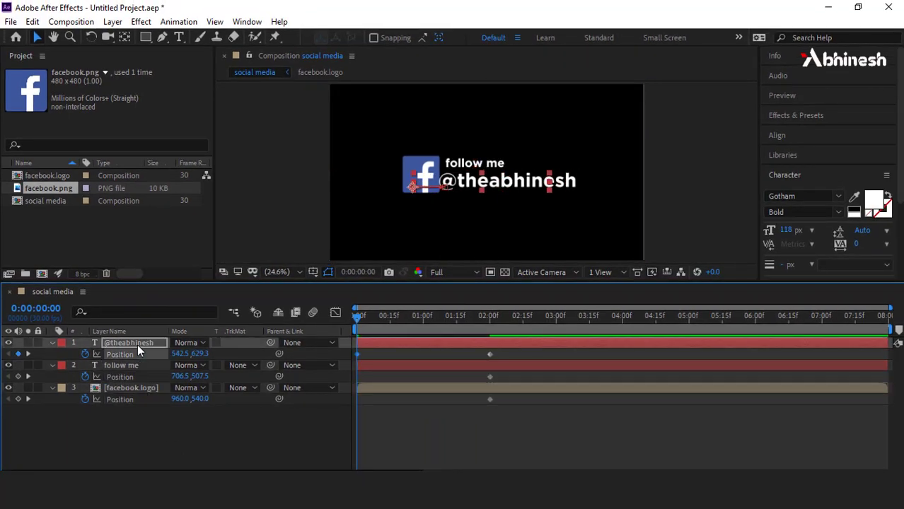
{"action": "key", "text": "shift+Left"}
{"action": "key", "text": "shift+Left"}
{"action": "key", "text": "shift+Left"}
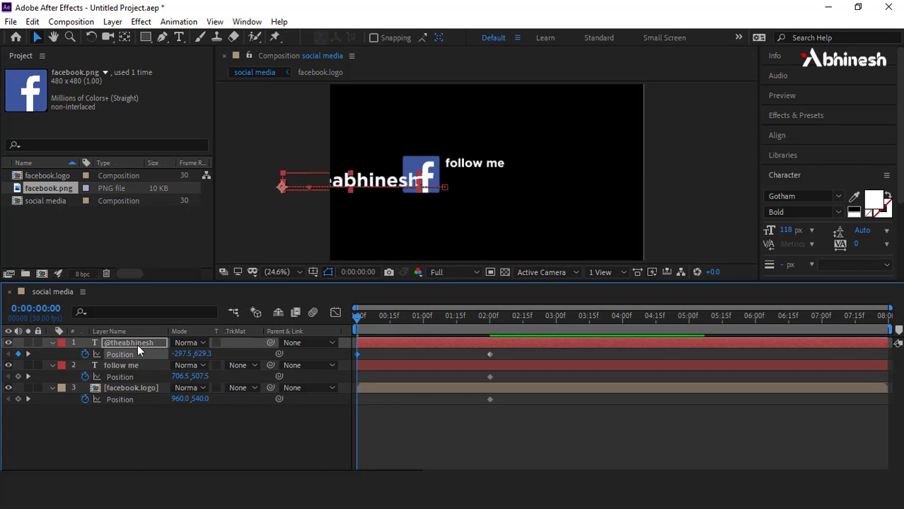
{"action": "key", "text": "shift+Left"}
{"action": "key", "text": "shift+Left"}
{"action": "key", "text": "shift+Left"}
{"action": "key", "text": "shift+Left"}
{"action": "key", "text": "shift+Left"}
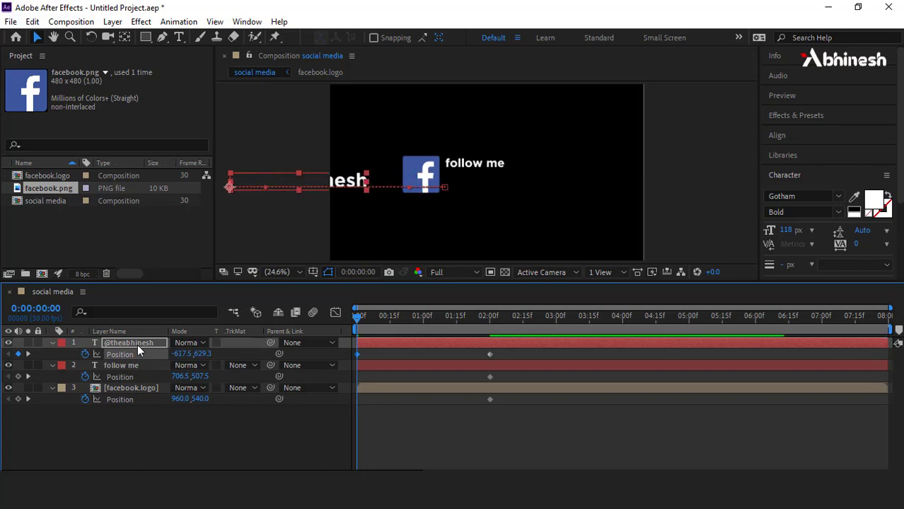
{"action": "key", "text": "shift+Left"}
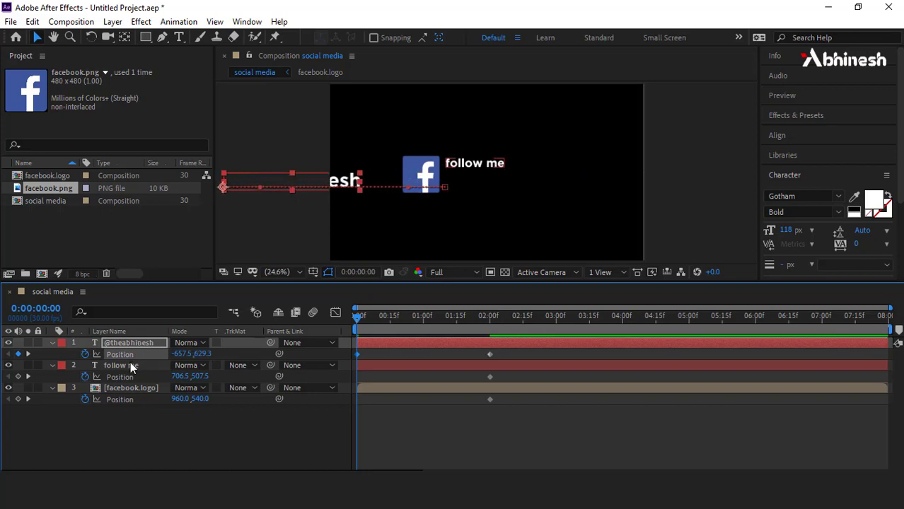
- Shift 'follow me' and the Facebook logo left at frame 0, then preview the slide-in
{"action": "left_click", "coordinate": [130, 363]}
{"action": "key", "text": "shift+Left"}
{"action": "key", "text": "shift+Left"}
{"action": "key", "text": "shift+Left"}
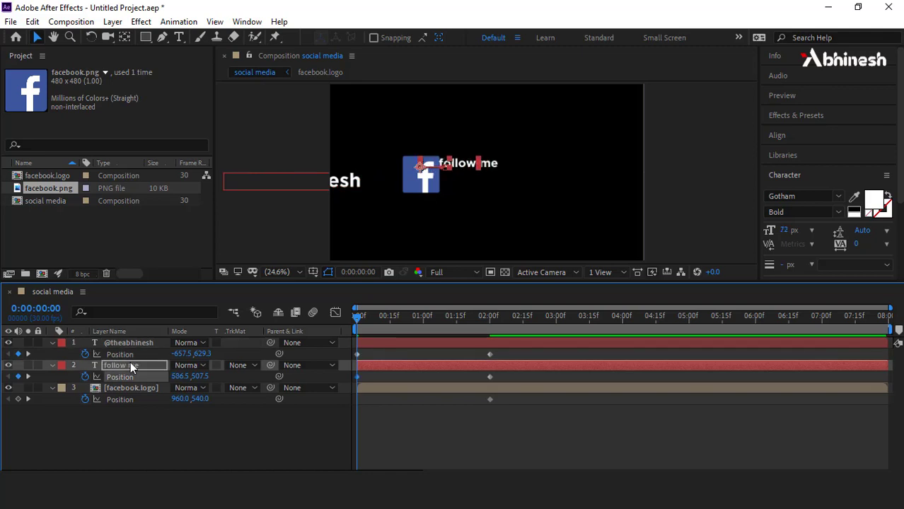
{"action": "key", "text": "shift+Left"}
{"action": "key", "text": "shift+Left"}
{"action": "key", "text": "shift+Left"}
{"action": "key", "text": "shift+Left"}
{"action": "key", "text": "shift+Left"}
{"action": "key", "text": "shift+Left"}
{"action": "key", "text": "shift+Left"}
{"action": "key", "text": "shift+Left"}
{"action": "key", "text": "shift+Left"}
{"action": "key", "text": "shift+Left"}
{"action": "key", "text": "shift+Left"}
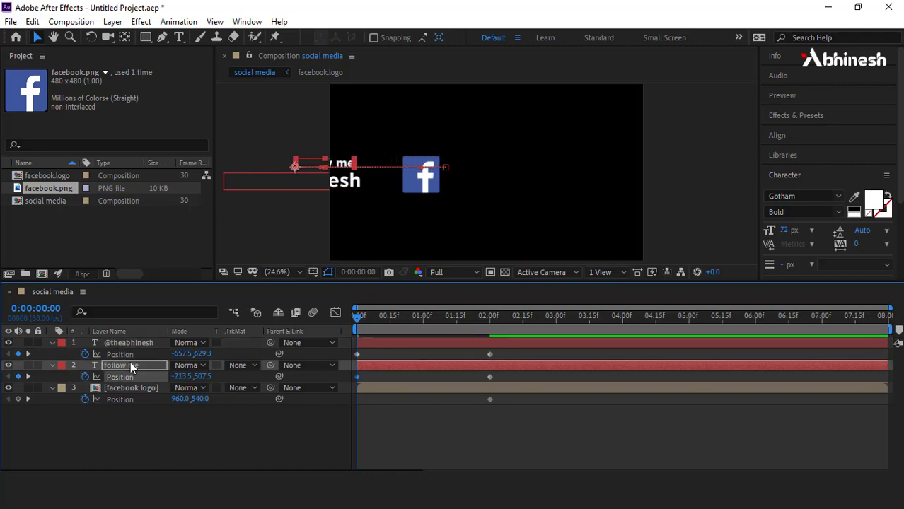
{"action": "left_click", "coordinate": [145, 418]}
{"action": "left_click", "coordinate": [143, 392]}
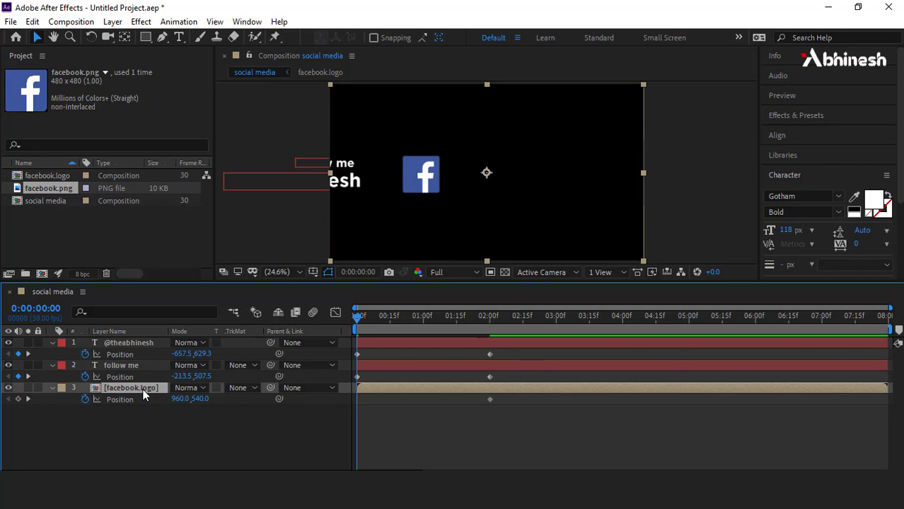
{"action": "key", "text": "shift+Left"}
{"action": "key", "text": "shift+Left"}
{"action": "key", "text": "shift+Left"}
{"action": "key", "text": "shift+Left"}
{"action": "key", "text": "shift+Left"}
{"action": "key", "text": "shift+Left"}
{"action": "key", "text": "shift+Left"}
{"action": "key", "text": "shift+Left"}
{"action": "key", "text": "shift+Left"}
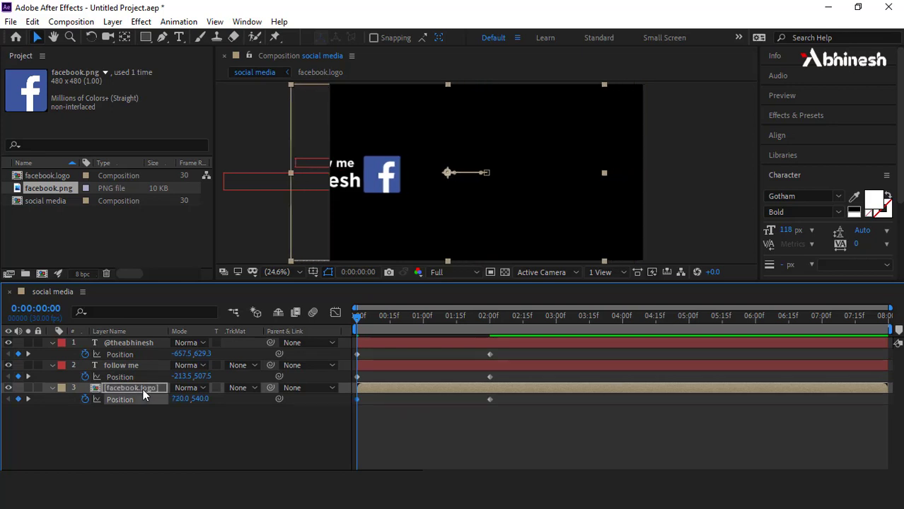
{"action": "key", "text": "shift+Left"}
{"action": "key", "text": "shift+Left"}
{"action": "key", "text": "shift+Left"}
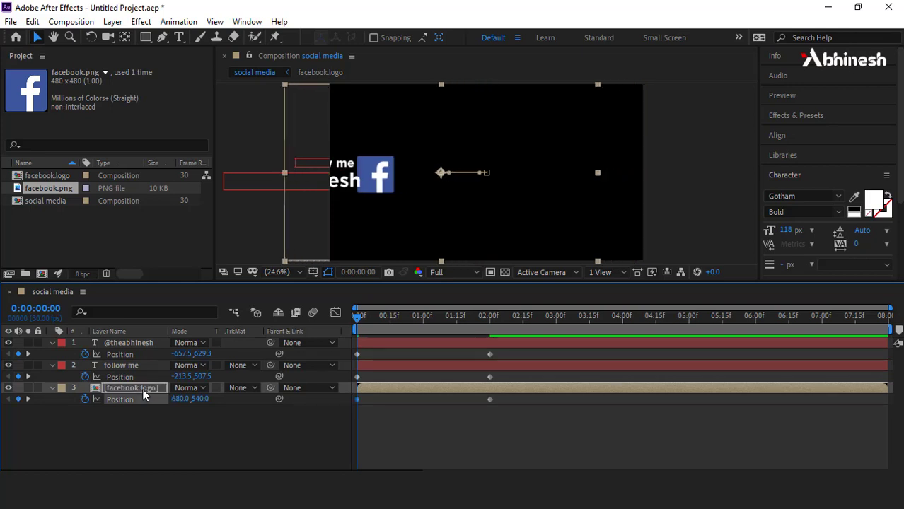
{"action": "left_click", "coordinate": [470, 439]}
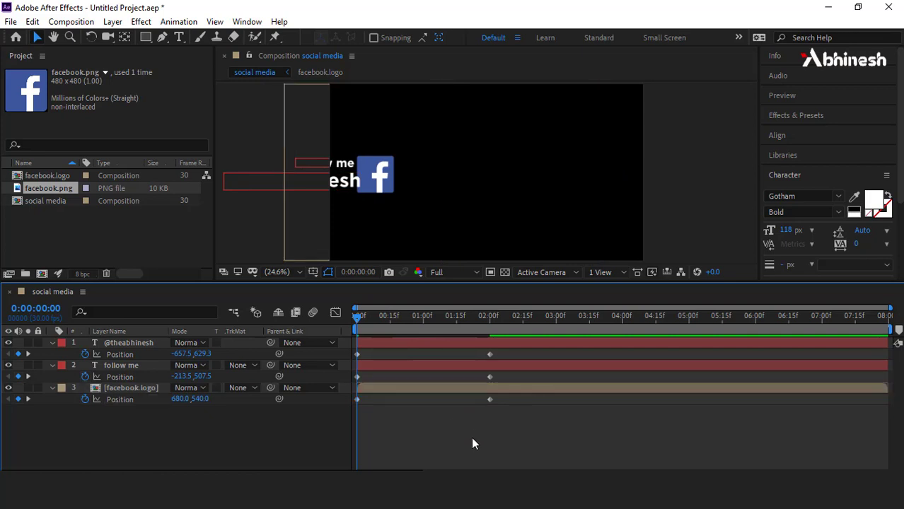
{"action": "key", "text": "space"}
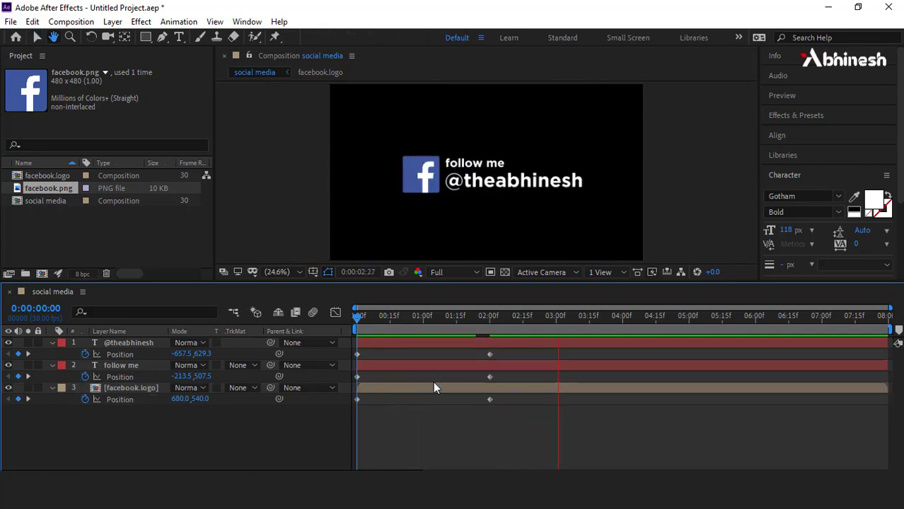
- Replay the slide-in animation from the start
{"action": "left_click", "coordinate": [427, 324]}
{"action": "key", "text": "Home"}
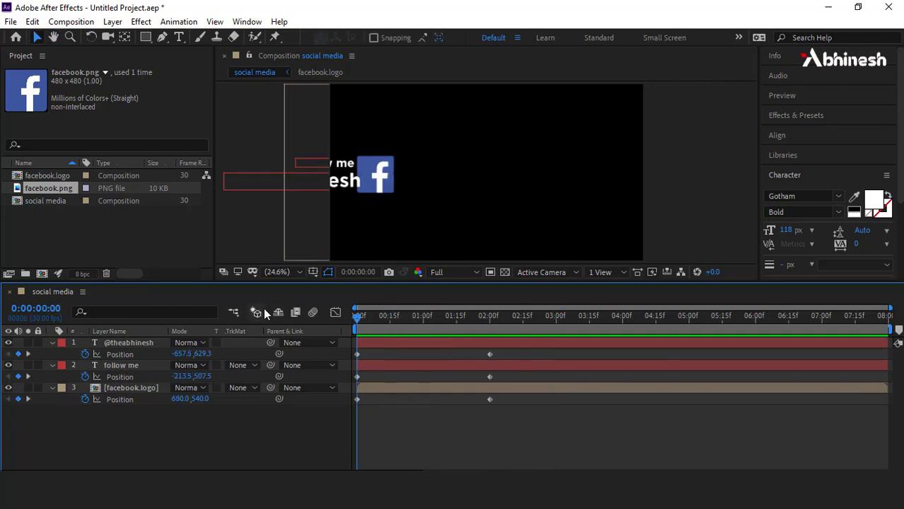
{"action": "key", "text": "space"}
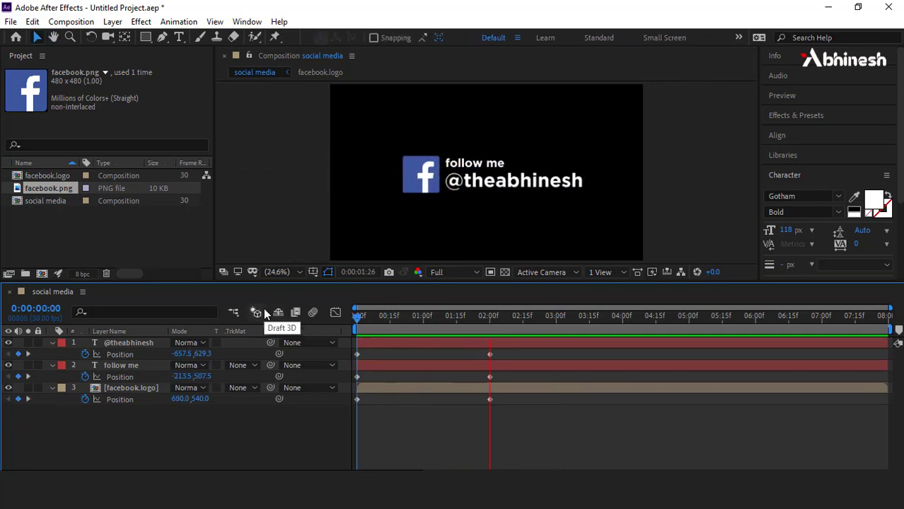
{"action": "key", "text": "space"}
- Apply Easy Ease In to the 2-second Position keyframes and preview the result
{"action": "left_click", "coordinate": [464, 365]}
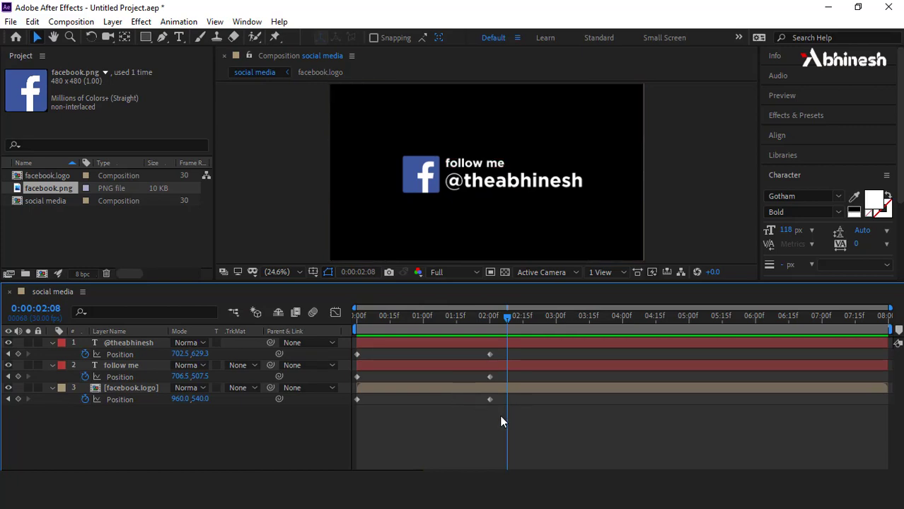
{"action": "left_click_drag", "start_coordinate": [499, 411], "coordinate": [352, 355]}
{"action": "right_click", "coordinate": [489, 377]}
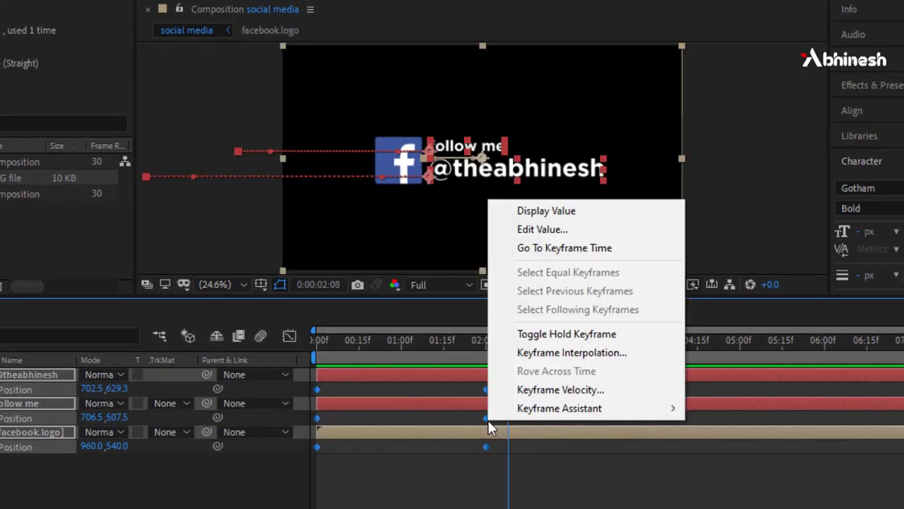
{"action": "mouse_move", "coordinate": [664, 409]}
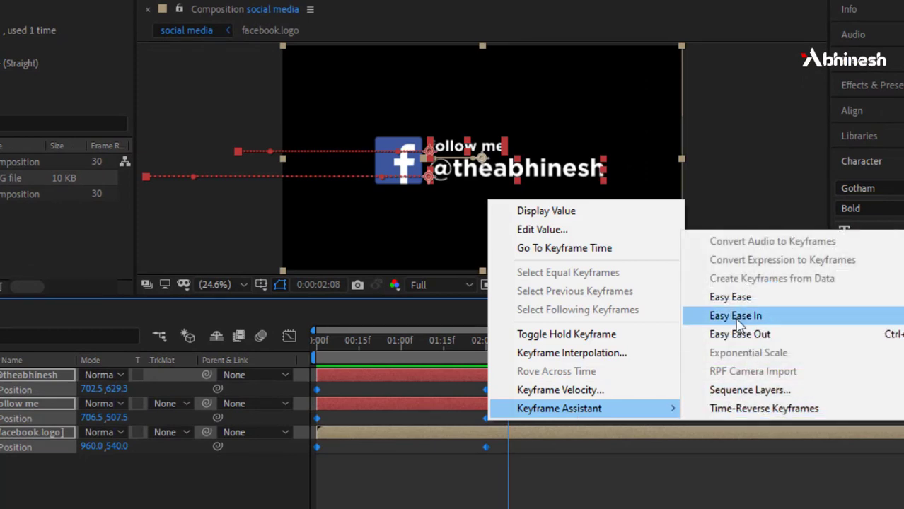
{"action": "left_click", "coordinate": [739, 316]}
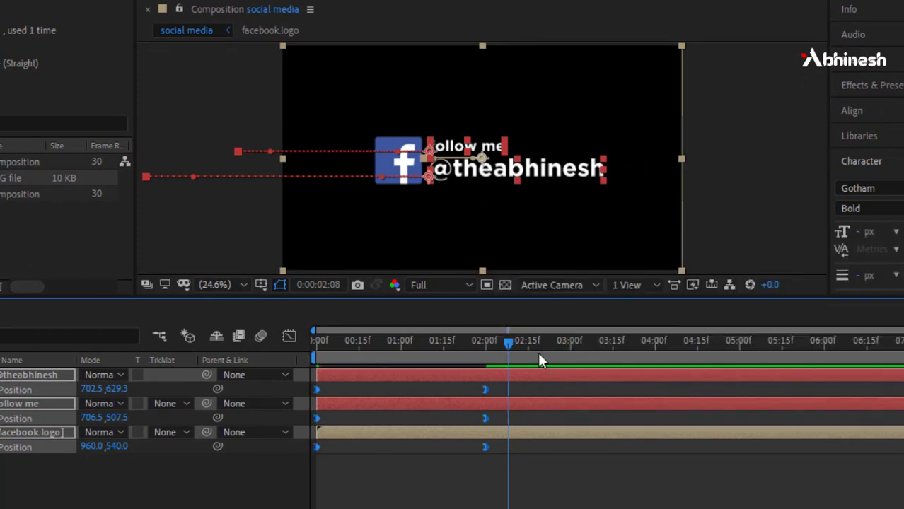
{"action": "key", "text": "Home"}
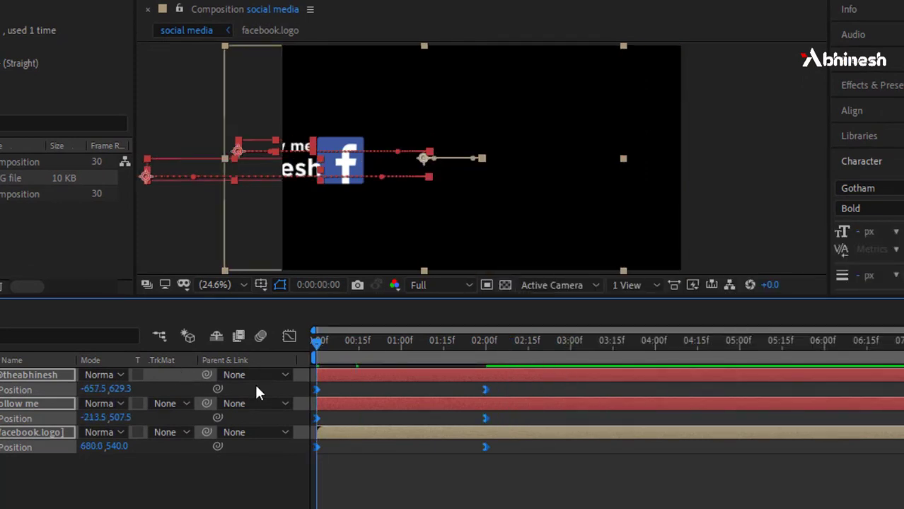
{"action": "key", "text": "space"}
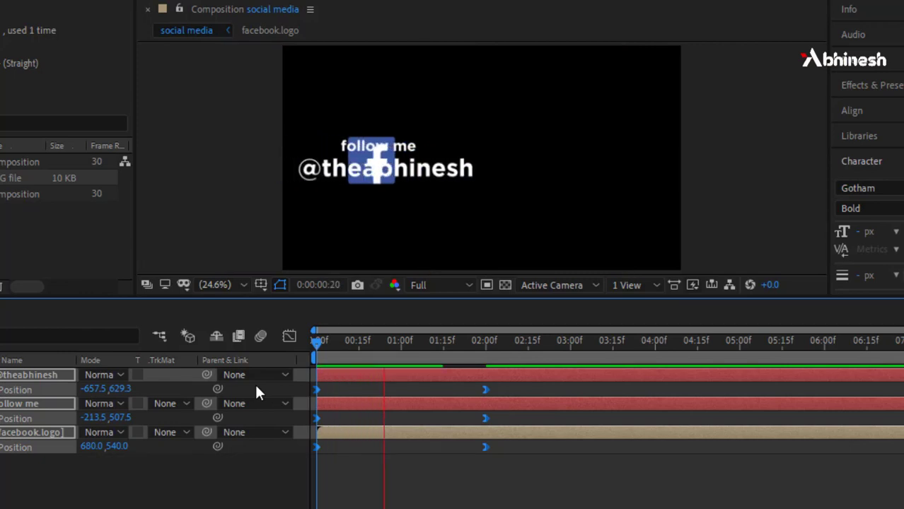
{"action": "key", "text": "space"}
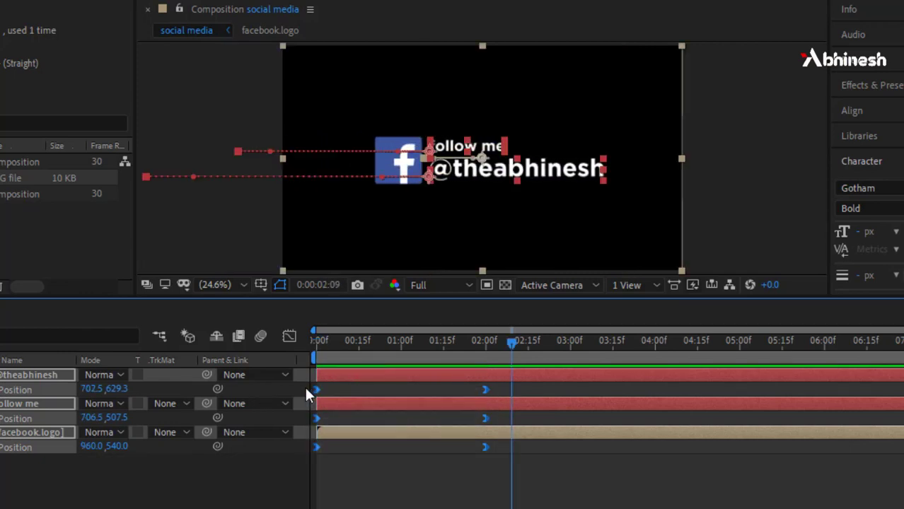
- Stretch the 2-second keyframes' incoming influence to 100% in the Graph Editor, then preview from the start
{"action": "left_click", "coordinate": [289, 337]}
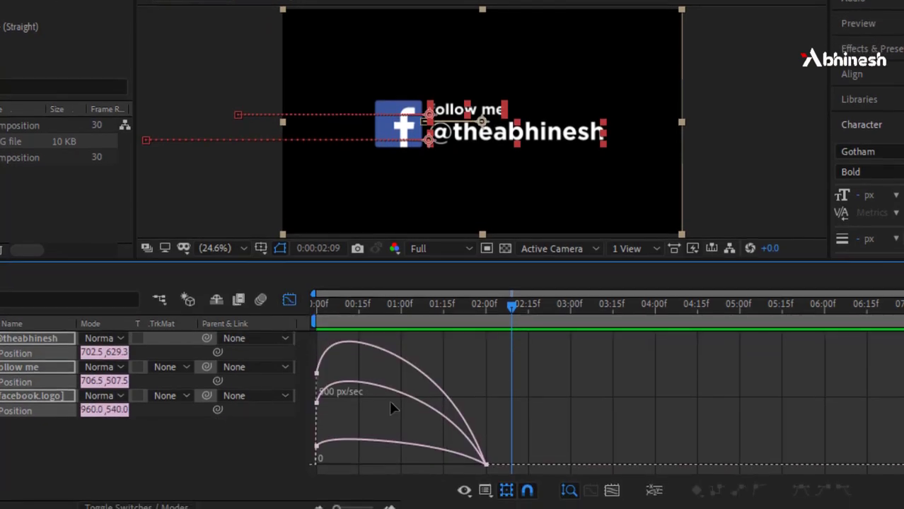
{"action": "mouse_move", "coordinate": [495, 443]}
{"action": "left_mouse_down"}
{"action": "mouse_move", "coordinate": [460, 470]}
{"action": "mouse_move", "coordinate": [372, 454]}
{"action": "mouse_move", "coordinate": [351, 470]}
{"action": "left_mouse_up"}
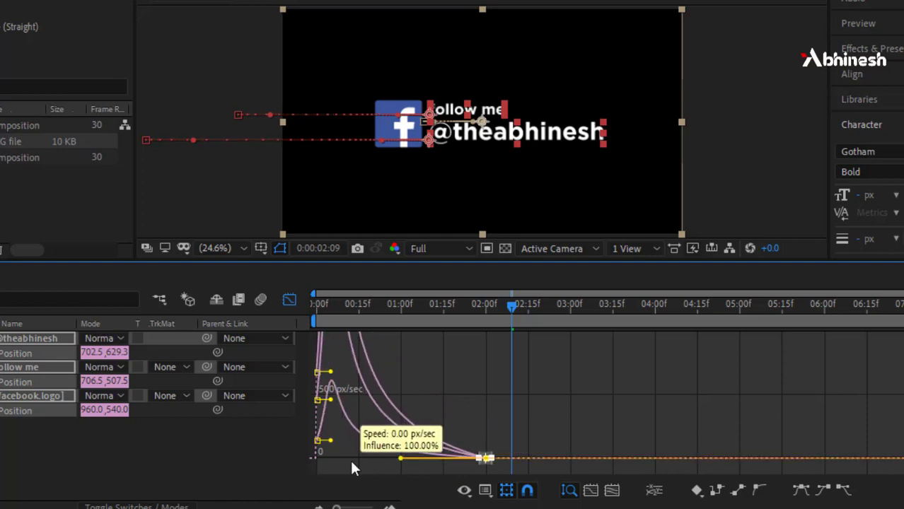
{"action": "left_click", "coordinate": [288, 300]}
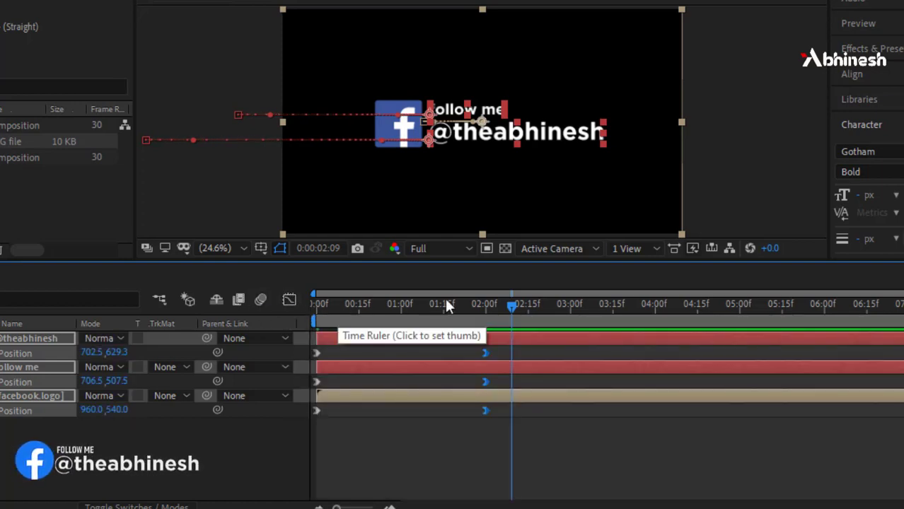
{"action": "left_click_drag", "start_coordinate": [512, 311], "coordinate": [189, 324]}
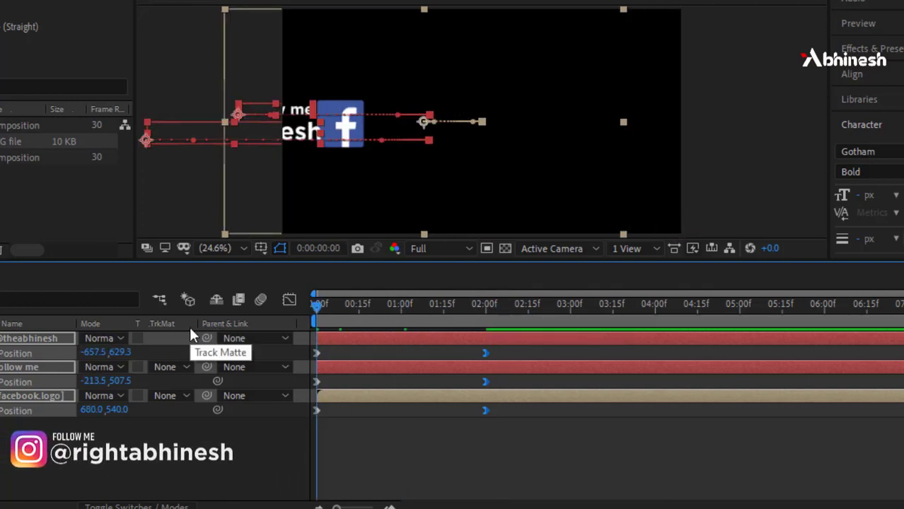
{"action": "key", "text": "space"}
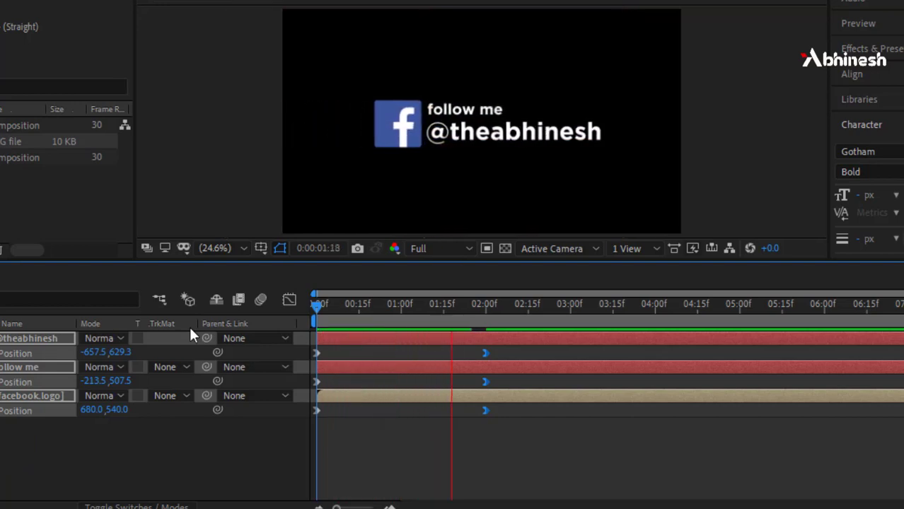
{"action": "key", "text": "space"}
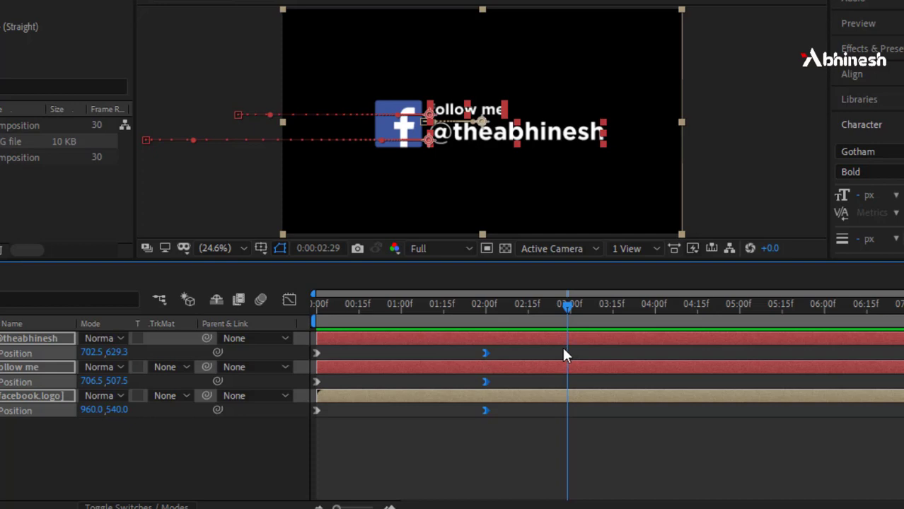
{"action": "left_click", "coordinate": [500, 304]}
{"action": "left_click", "coordinate": [467, 304]}
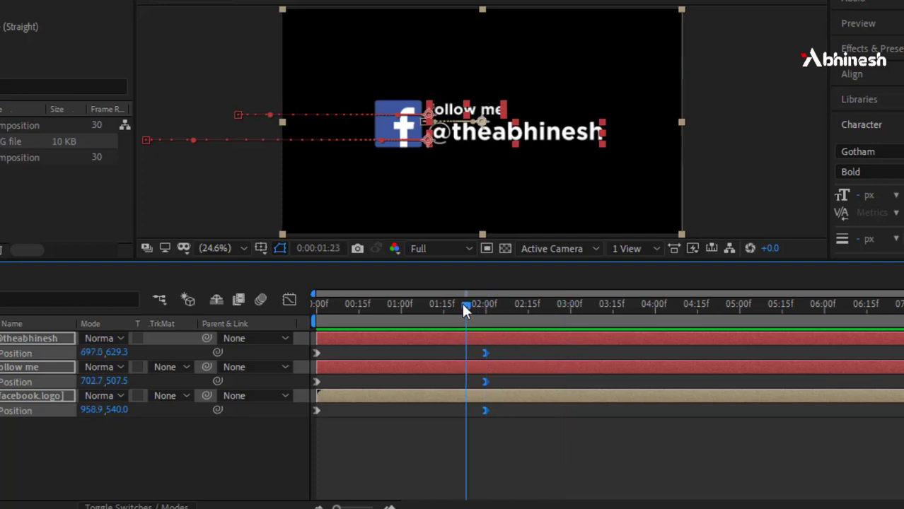
{"action": "left_click", "coordinate": [500, 305]}
{"action": "left_click_drag", "start_coordinate": [500, 306], "coordinate": [511, 303]}
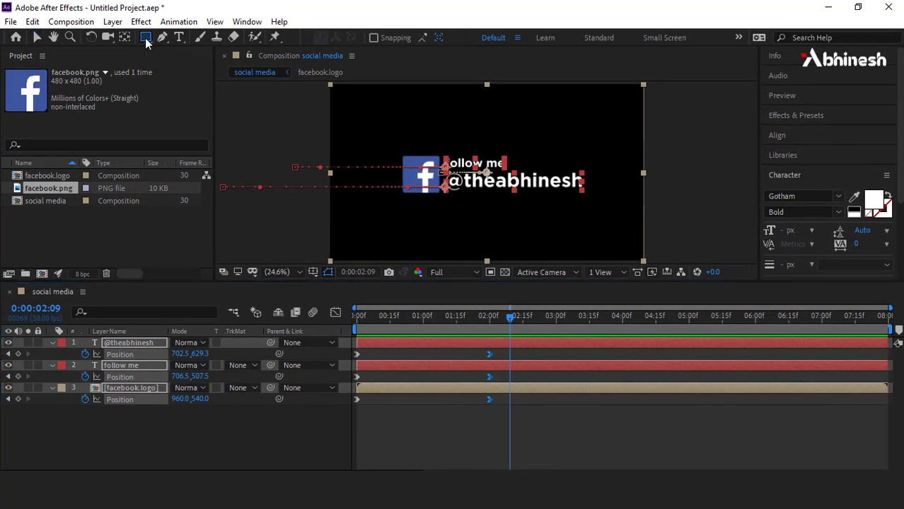
- Draw a blue-filled rectangle covering the text area beside the logo
{"action": "left_click", "coordinate": [146, 39]}
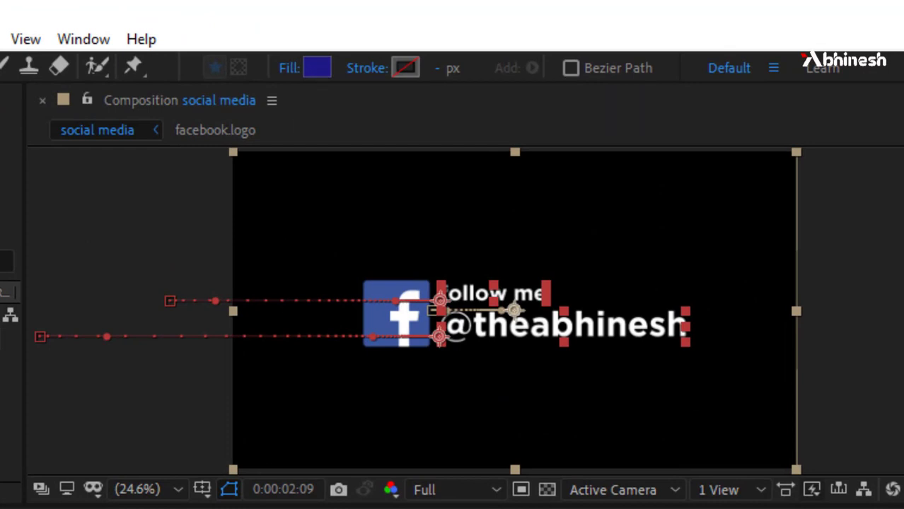
{"action": "key", "text": "ctrl+shift+a"}
{"action": "left_click", "coordinate": [319, 66]}
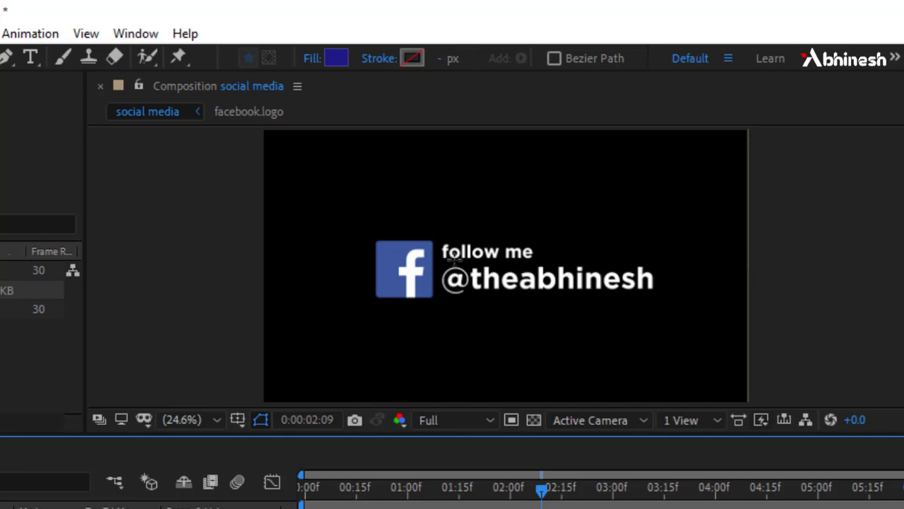
{"action": "left_click_drag", "start_coordinate": [443, 241], "coordinate": [668, 303]}
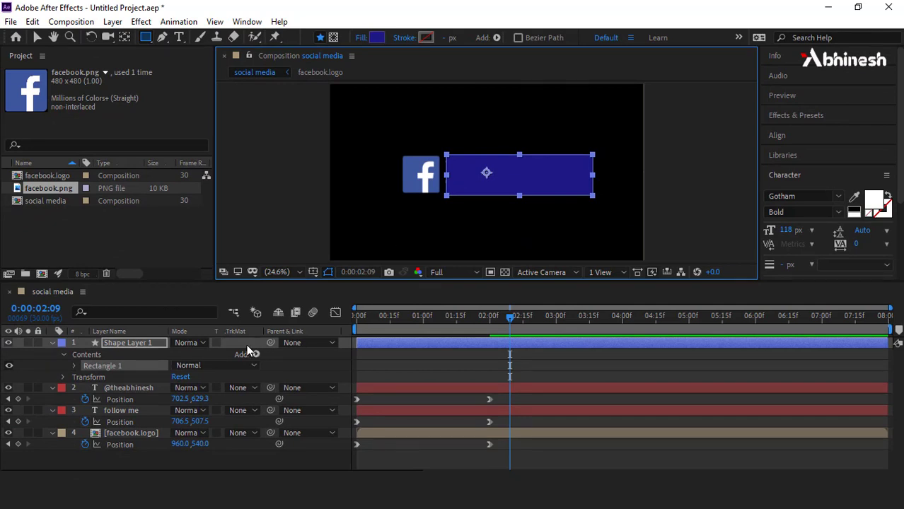
- Rename Shape Layer 1 to 'matte'
{"action": "left_click", "coordinate": [140, 343]}
{"action": "key", "text": "Return"}
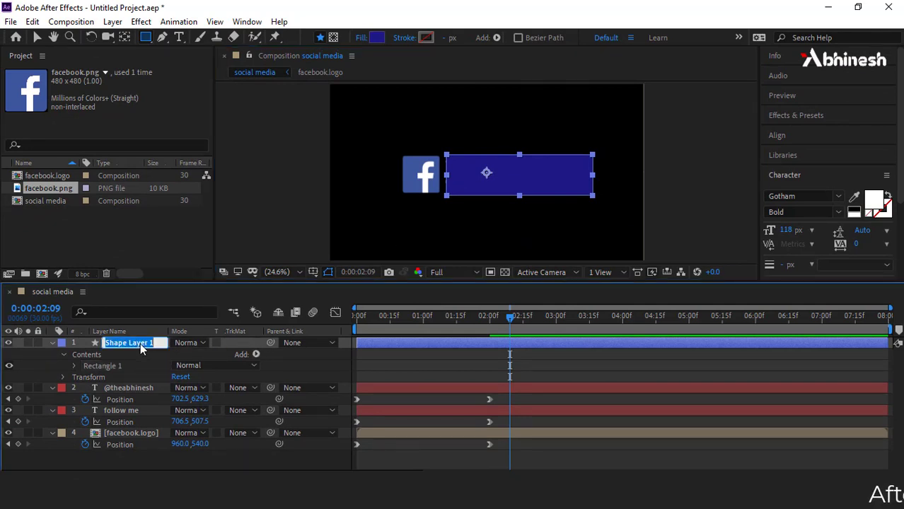
{"action": "type", "text": "matte"}
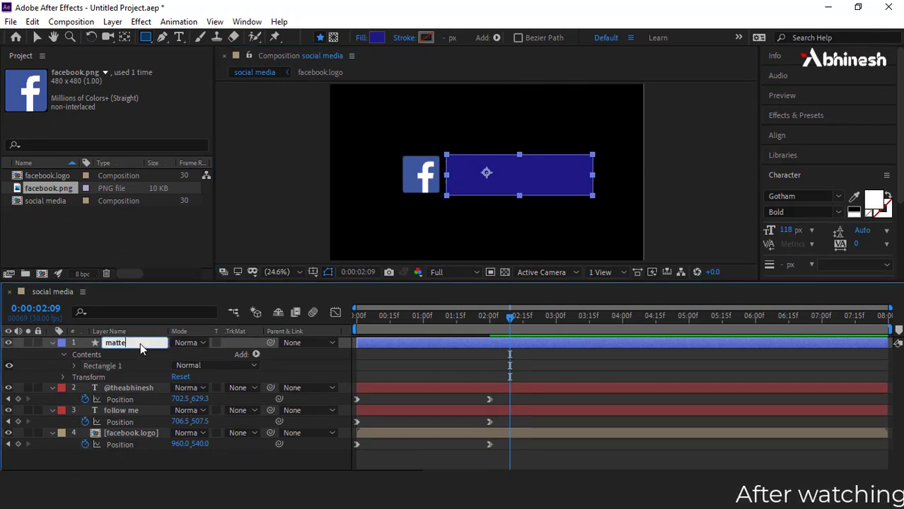
{"action": "key", "text": "Return"}
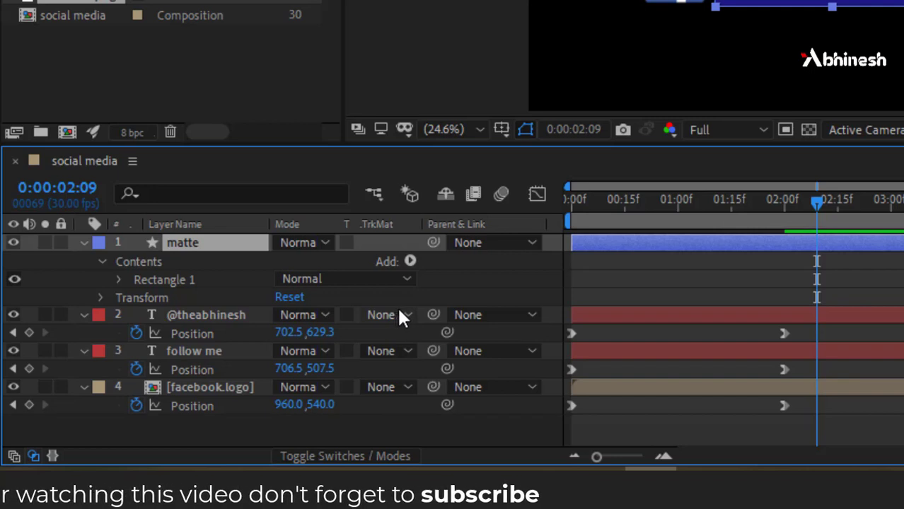
{"action": "left_click", "coordinate": [409, 313]}
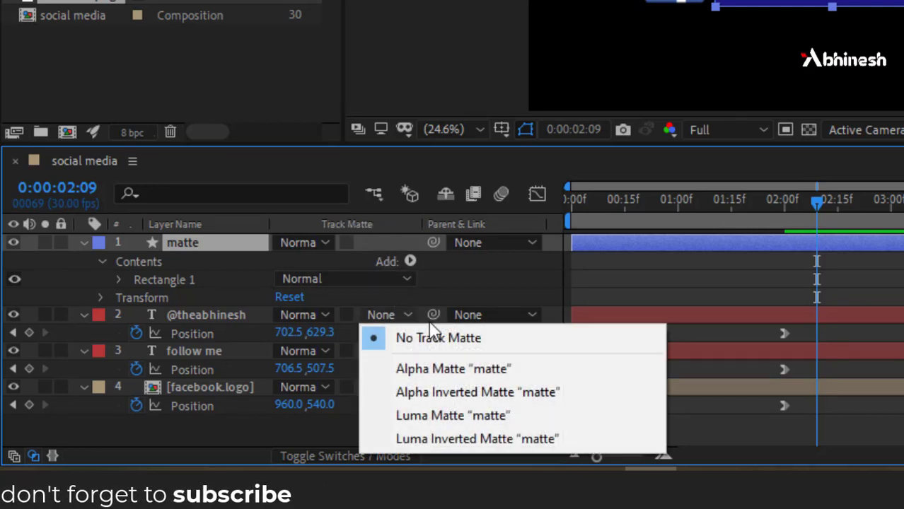
{"action": "left_click", "coordinate": [443, 364]}
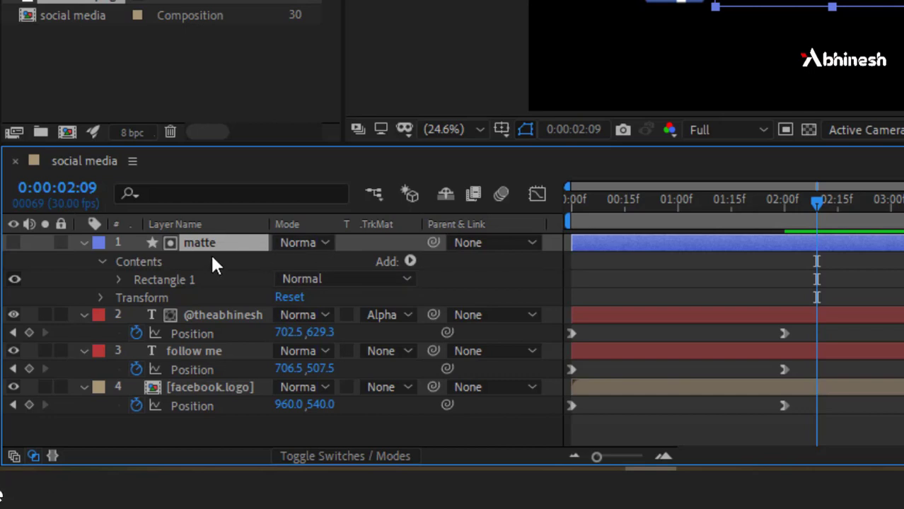
{"action": "key", "text": "ctrl+d"}
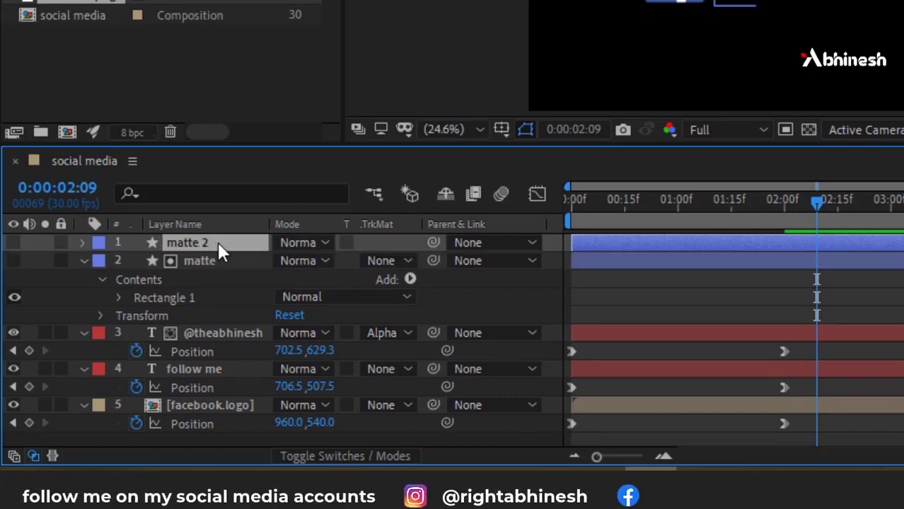
{"action": "mouse_move", "coordinate": [212, 260]}
{"action": "left_mouse_down"}
{"action": "mouse_move", "coordinate": [235, 368]}
{"action": "mouse_move", "coordinate": [232, 354]}
{"action": "left_mouse_up"}
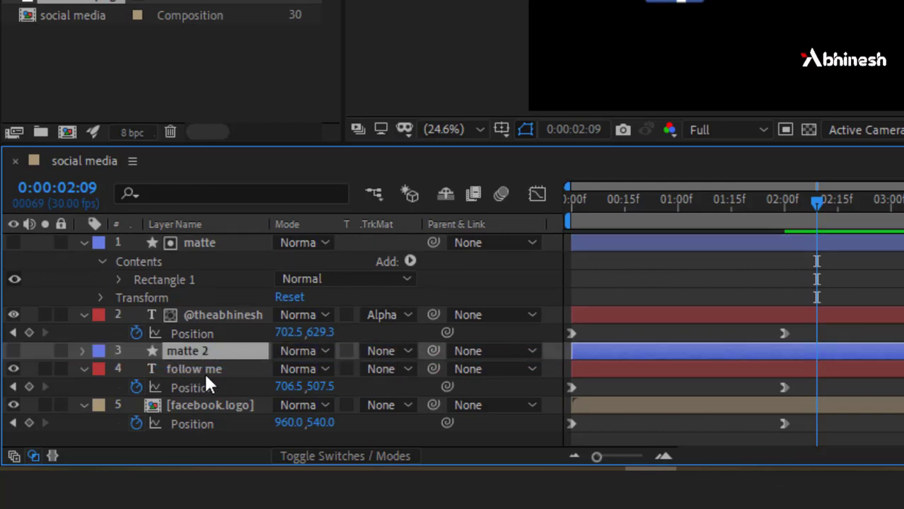
{"action": "left_click", "coordinate": [410, 369]}
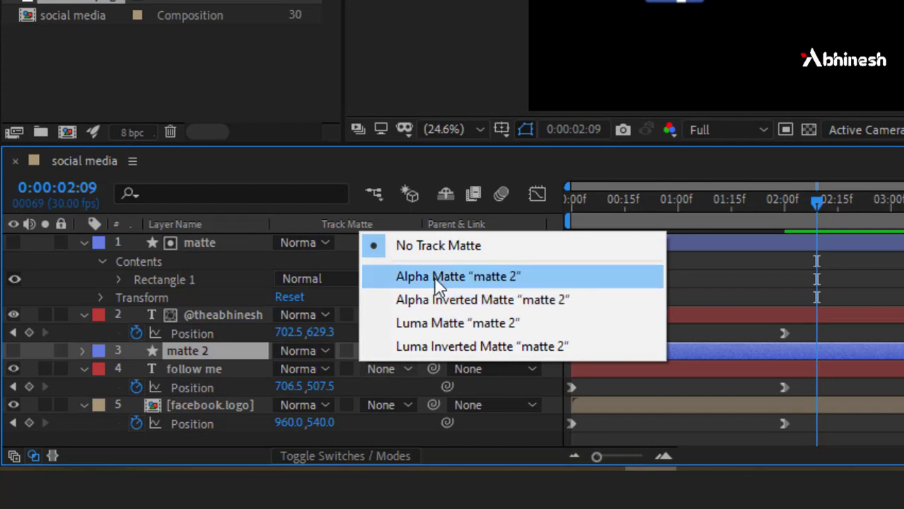
{"action": "left_click", "coordinate": [497, 280]}
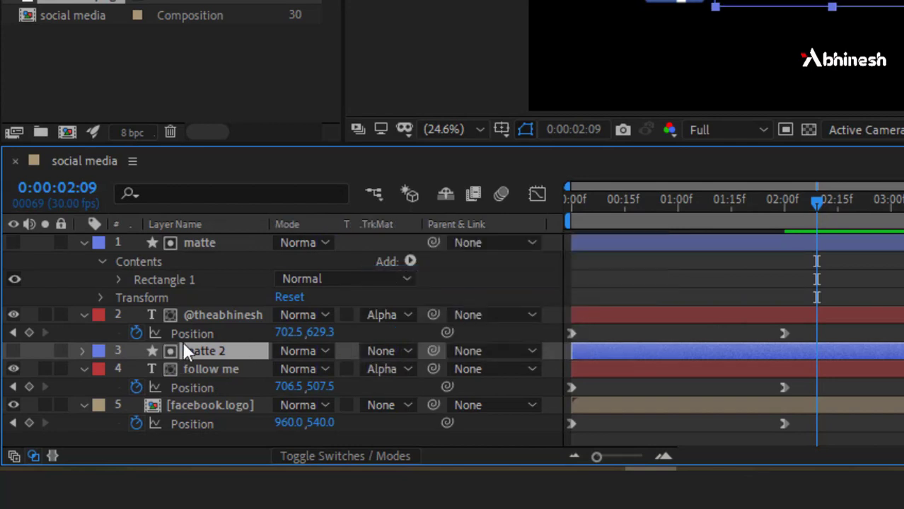
- Duplicate the matte again and make visible matte 3 the Alpha Matte for facebook.logo
{"action": "left_click", "coordinate": [200, 242]}
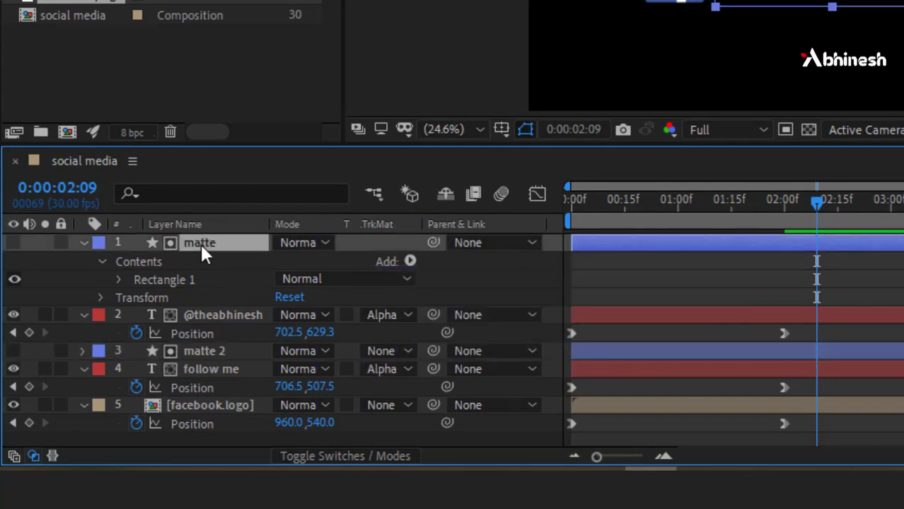
{"action": "key", "text": "ctrl+d"}
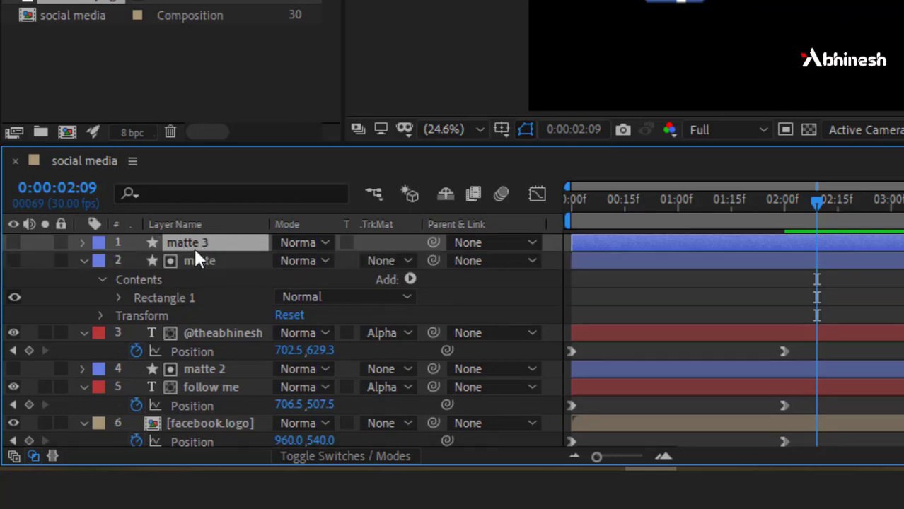
{"action": "left_click", "coordinate": [14, 242]}
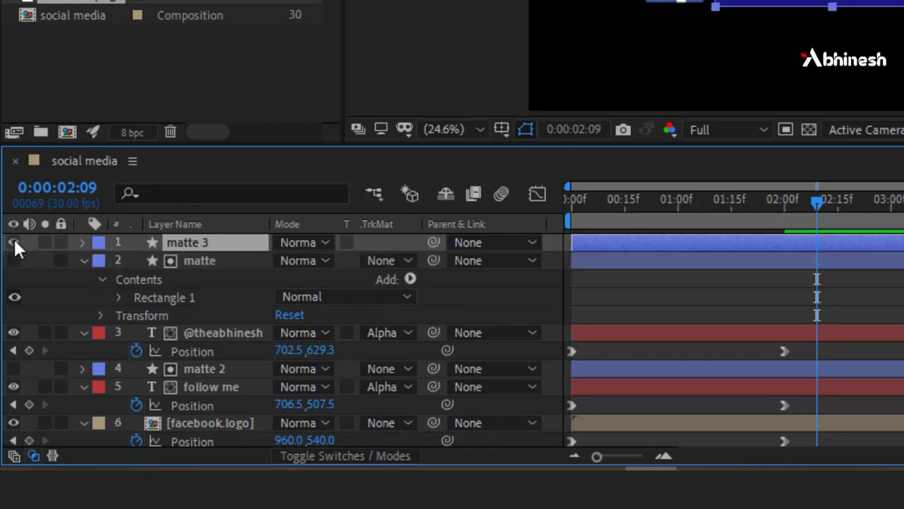
{"action": "mouse_move", "coordinate": [177, 242]}
{"action": "left_mouse_down"}
{"action": "mouse_move", "coordinate": [200, 409]}
{"action": "mouse_move", "coordinate": [185, 411]}
{"action": "left_mouse_up"}
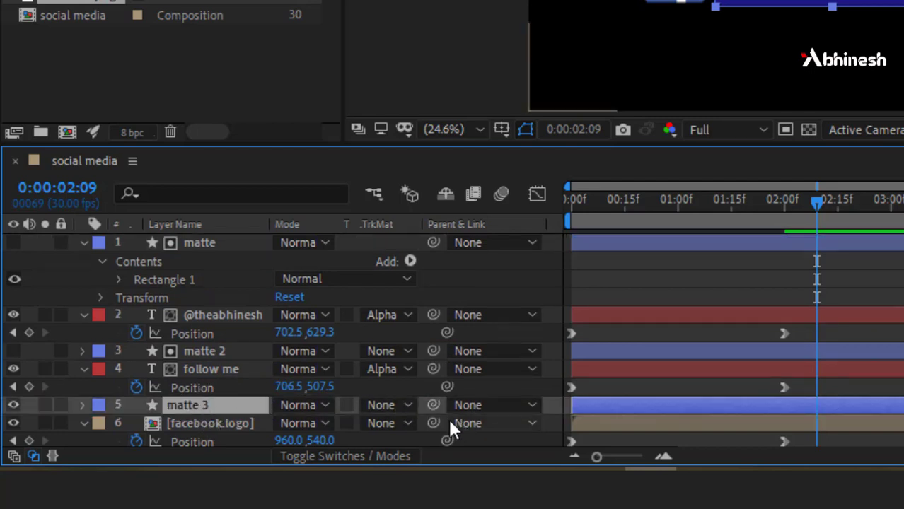
{"action": "left_click", "coordinate": [410, 422]}
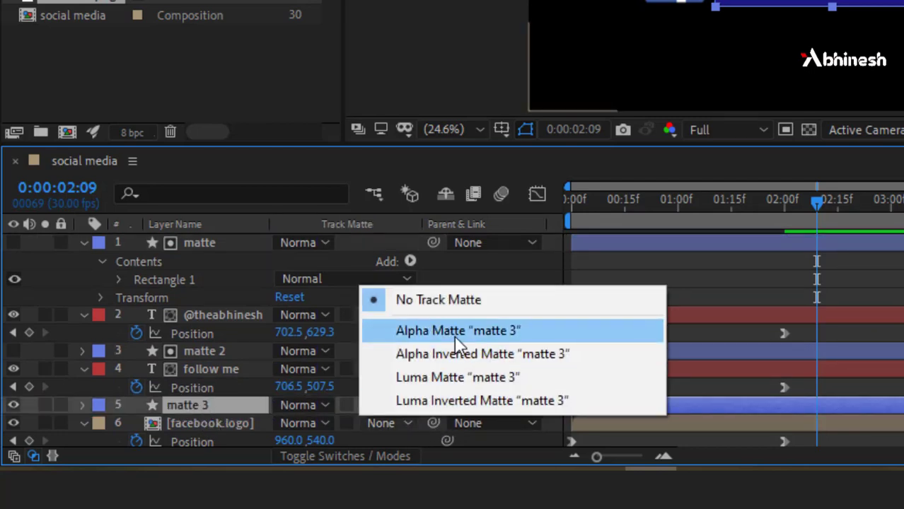
{"action": "left_click", "coordinate": [491, 332]}
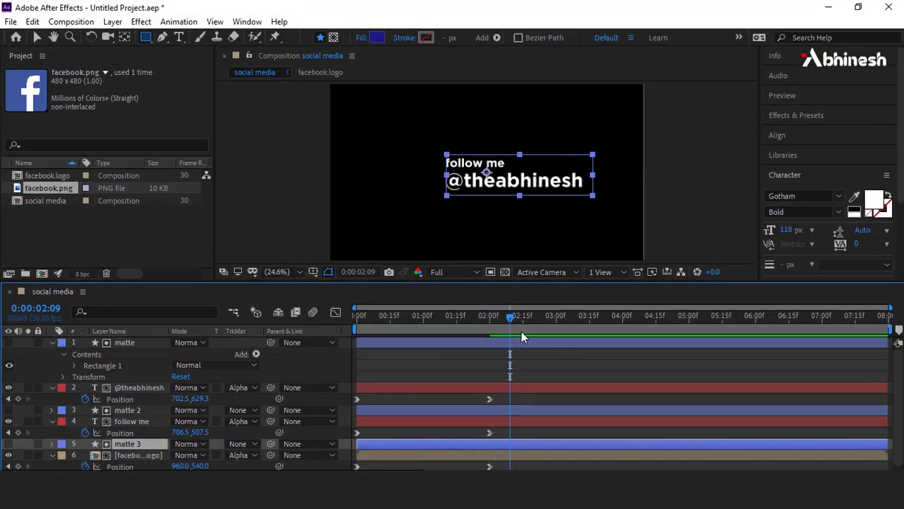
- Preview the masked text animation and park the playhead at about two seconds
{"action": "left_click_drag", "start_coordinate": [510, 316], "coordinate": [287, 315]}
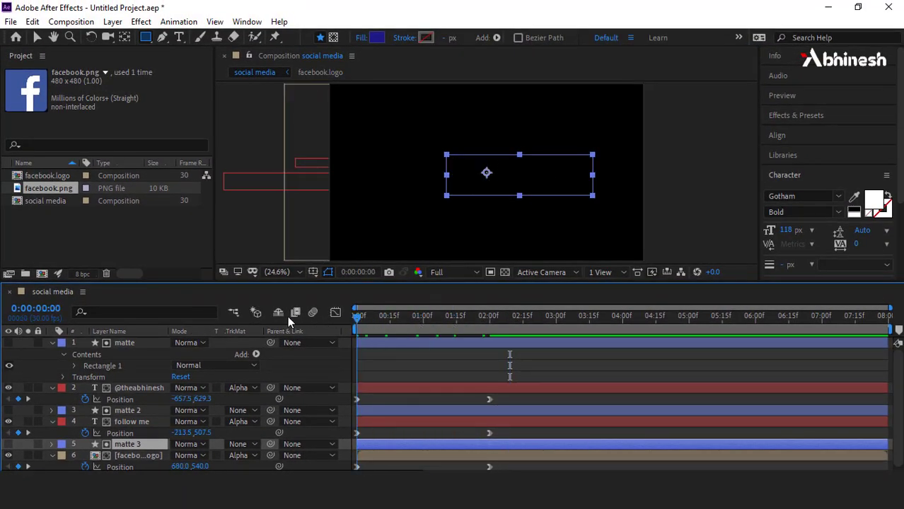
{"action": "key", "text": "space"}
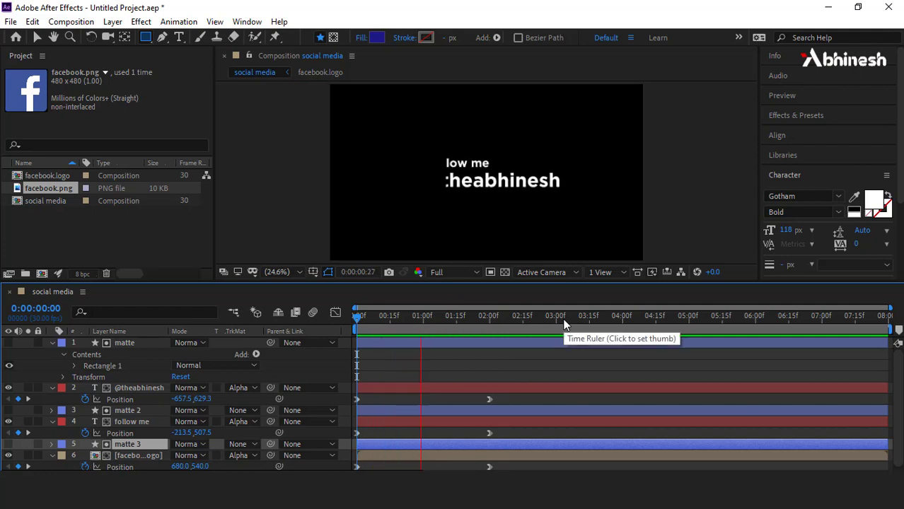
{"action": "key", "text": "v"}
{"action": "left_click", "coordinate": [486, 318]}
{"action": "key", "text": "q"}
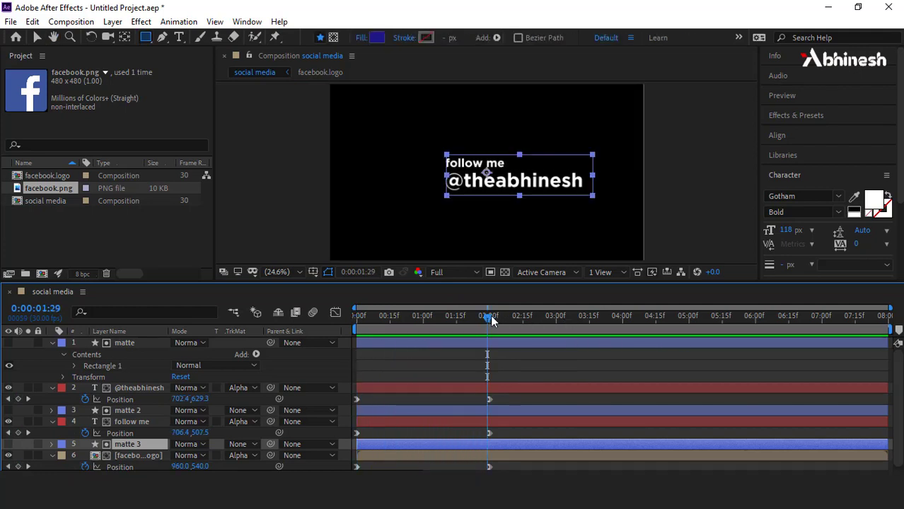
{"action": "left_click", "coordinate": [489, 315]}
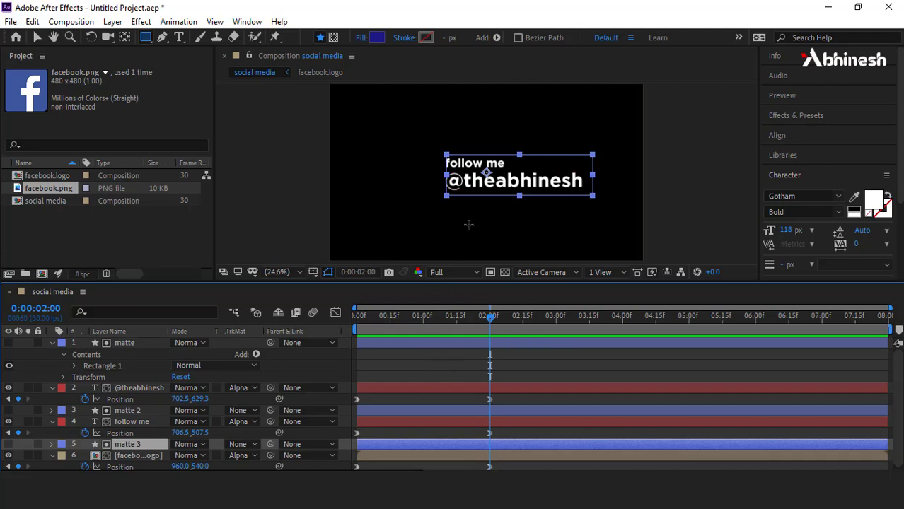
- Nudge matte 3 left to reveal the logo, then preview the slide-in from the start
{"action": "key", "text": "shift+Left"}
{"action": "key", "text": "shift+Left"}
{"action": "key", "text": "shift+Left"}
{"action": "key", "text": "shift+Left"}
{"action": "key", "text": "shift+Left"}
{"action": "key", "text": "shift+Left"}
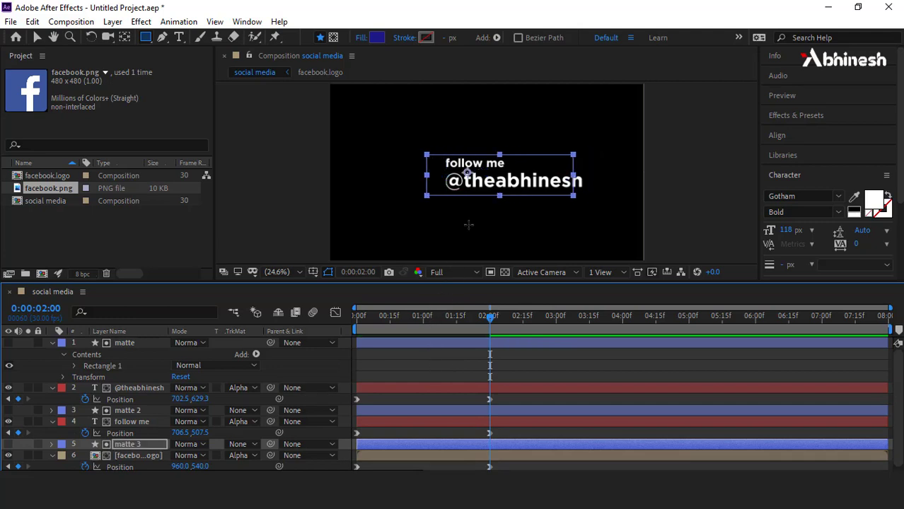
{"action": "key", "text": "shift+Left"}
{"action": "key", "text": "shift+Left"}
{"action": "key", "text": "shift+Left"}
{"action": "key", "text": "shift+Left"}
{"action": "key", "text": "shift+Left"}
{"action": "key", "text": "shift+Left"}
{"action": "key", "text": "shift+Left"}
{"action": "key", "text": "shift+Left"}
{"action": "key", "text": "shift+Left"}
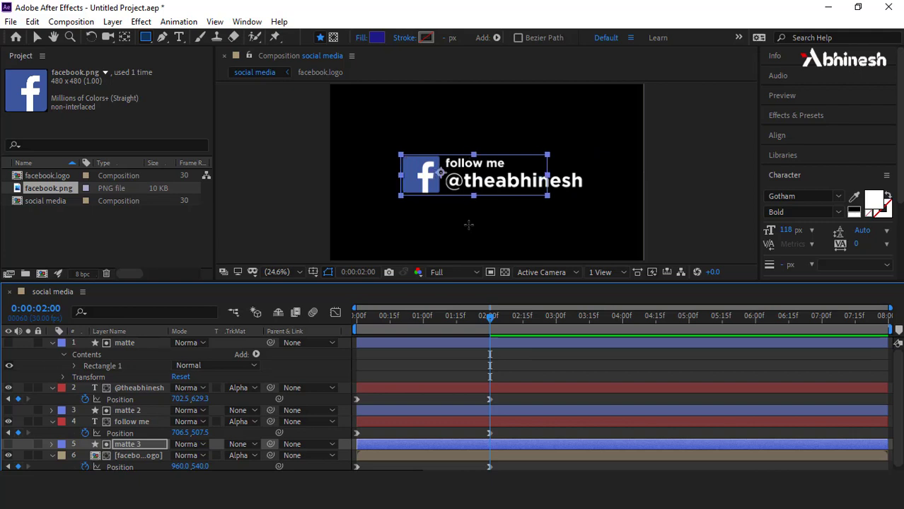
{"action": "left_click_drag", "start_coordinate": [488, 322], "coordinate": [328, 334]}
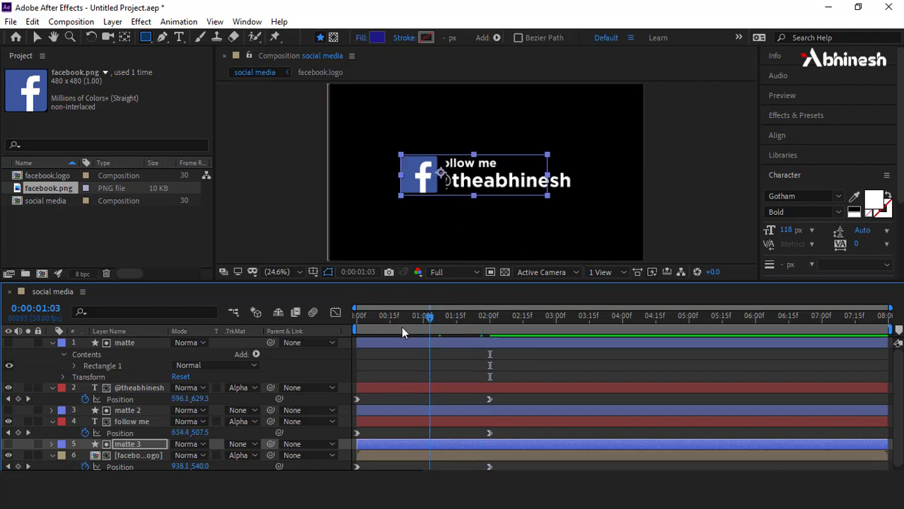
{"action": "key", "text": "space"}
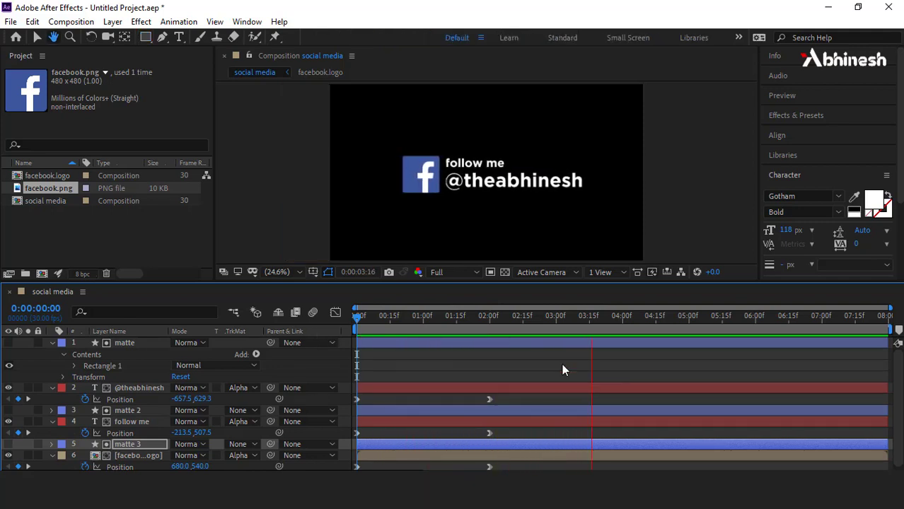
{"action": "key", "text": "space"}
{"action": "left_click", "coordinate": [445, 317]}
{"action": "left_click_drag", "start_coordinate": [445, 318], "coordinate": [272, 322]}
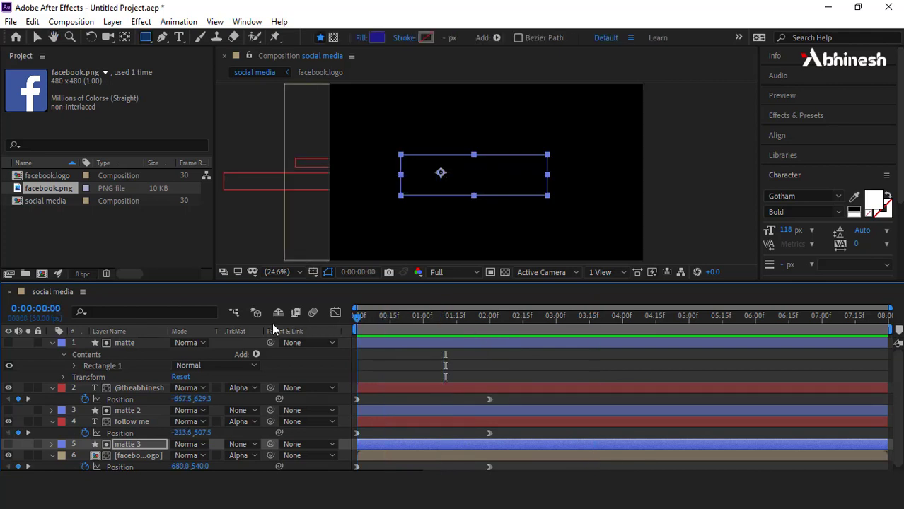
{"action": "key", "text": "space"}
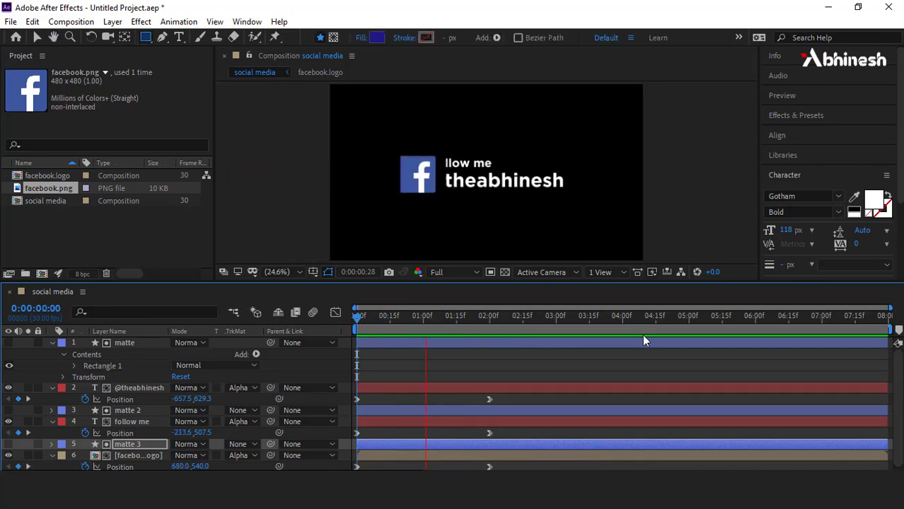
{"action": "key", "text": "space"}
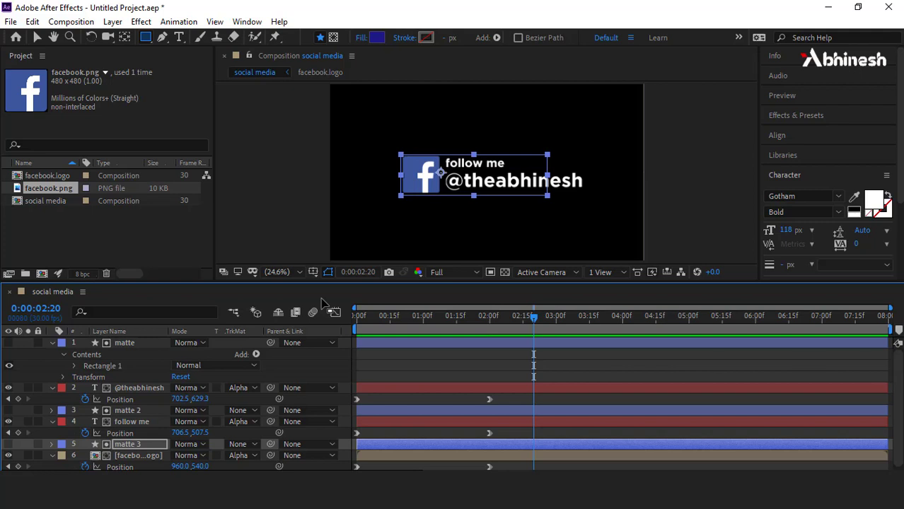
- Pre-compose all six matte, text and logo layers into 'fb' with Move all attributes
{"action": "left_click", "coordinate": [142, 394]}
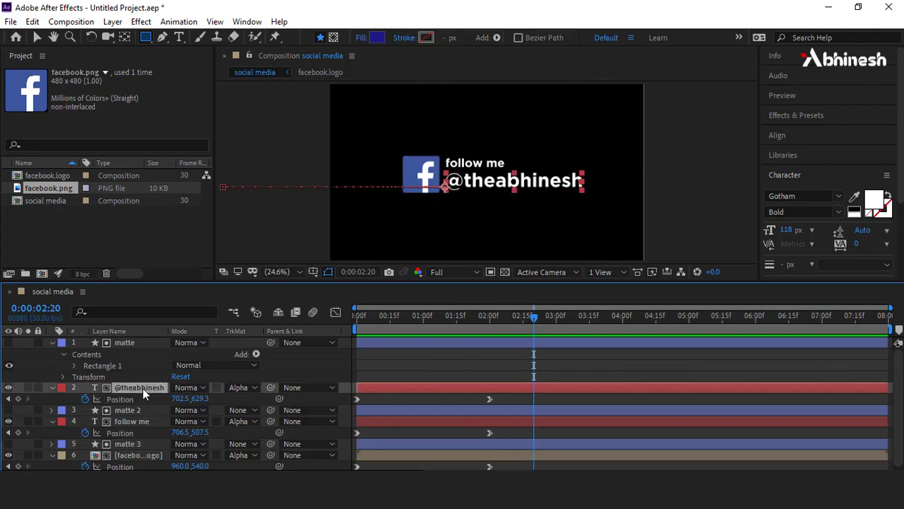
{"action": "key", "text": "ctrl+a"}
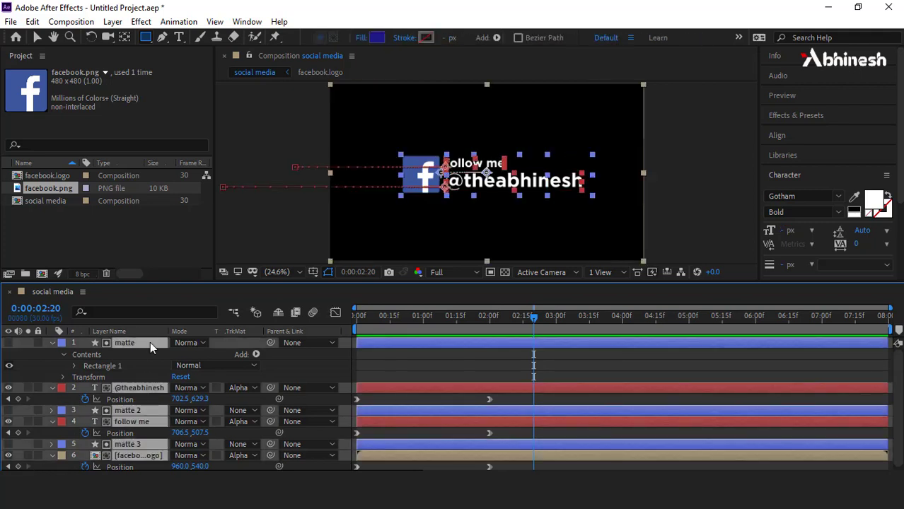
{"action": "right_click", "coordinate": [150, 342]}
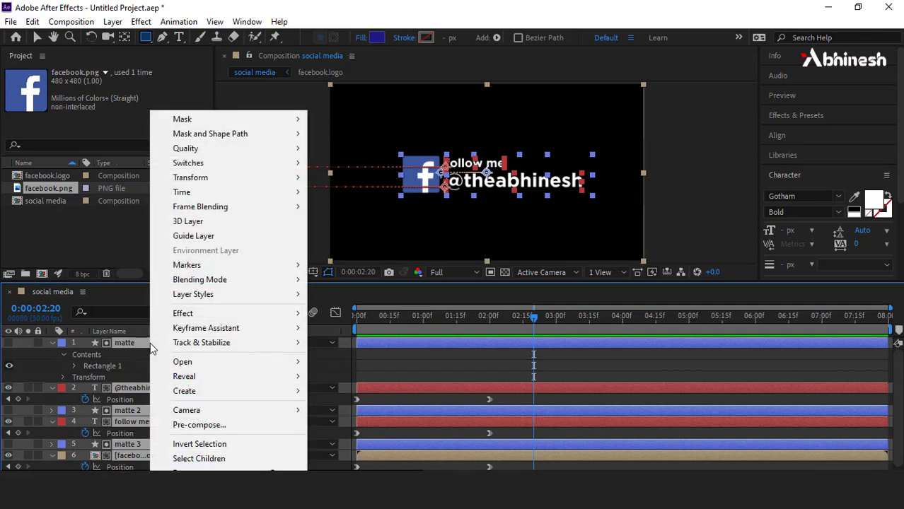
{"action": "left_click", "coordinate": [205, 425]}
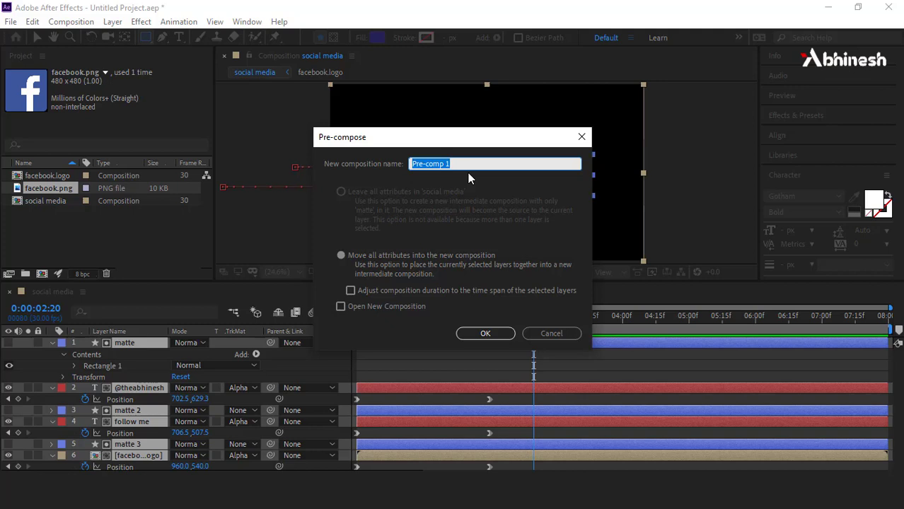
{"action": "type", "text": "fb"}
{"action": "left_click", "coordinate": [341, 256]}
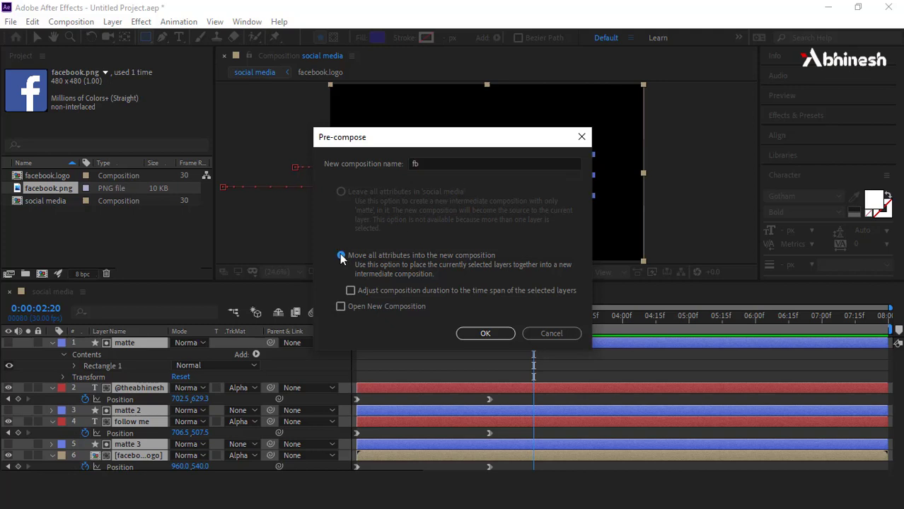
{"action": "left_click", "coordinate": [485, 334]}
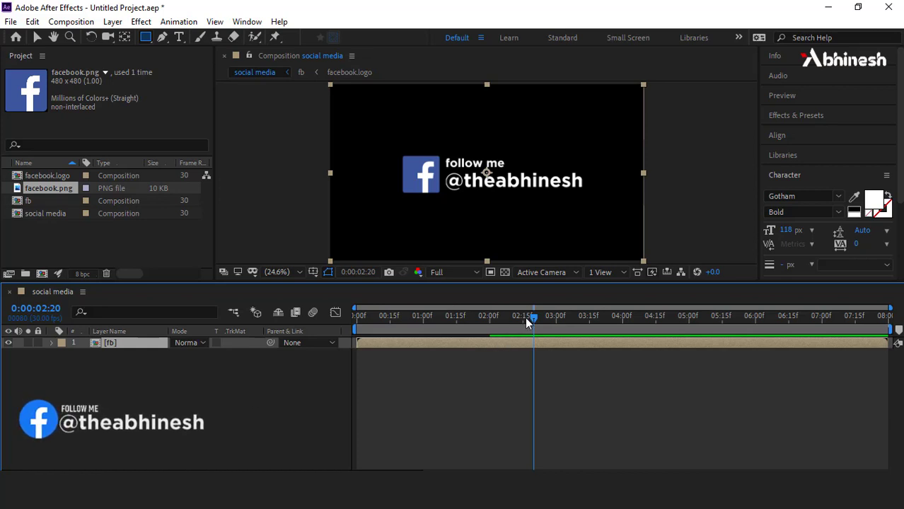
{"action": "left_click_drag", "start_coordinate": [534, 322], "coordinate": [310, 321]}
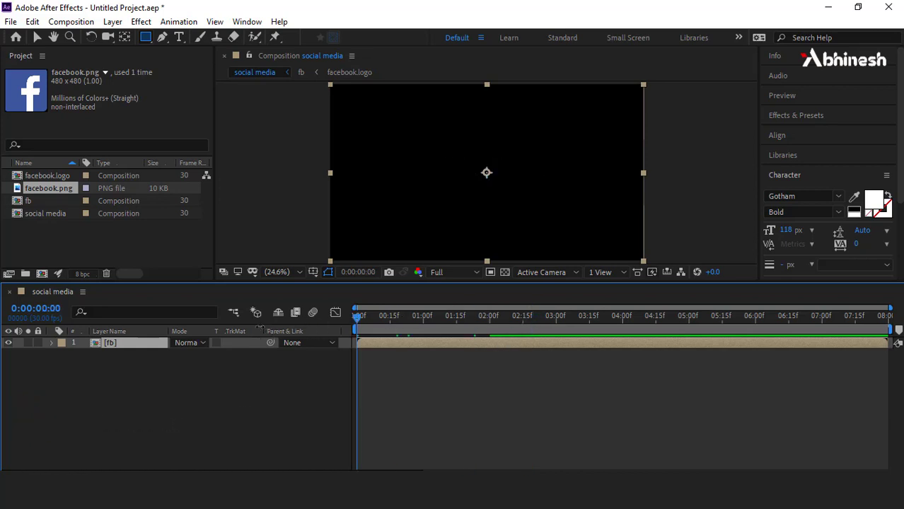
{"action": "key", "text": "space"}
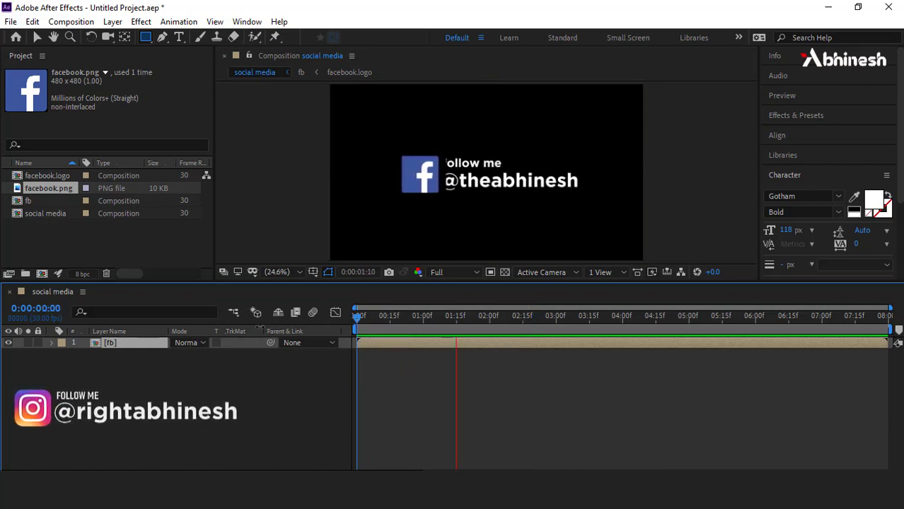
{"action": "key", "text": "space"}
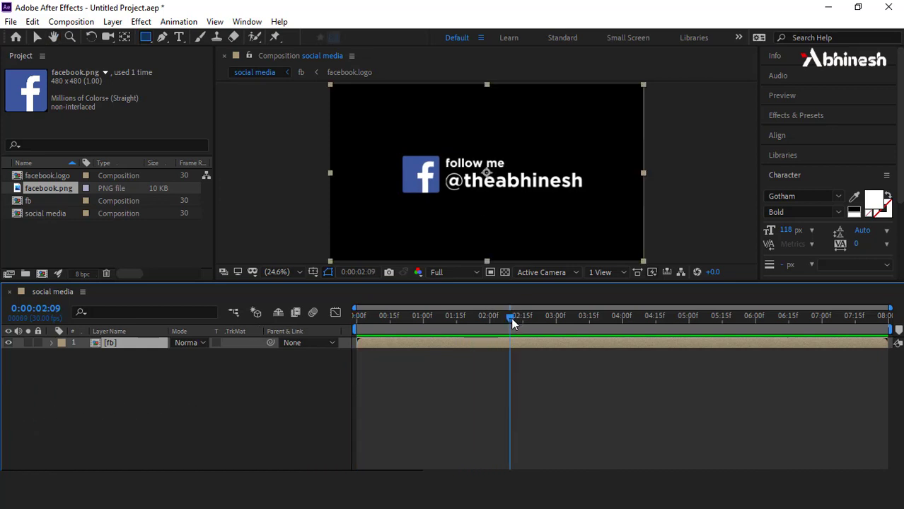
{"action": "left_click_drag", "start_coordinate": [511, 318], "coordinate": [550, 323]}
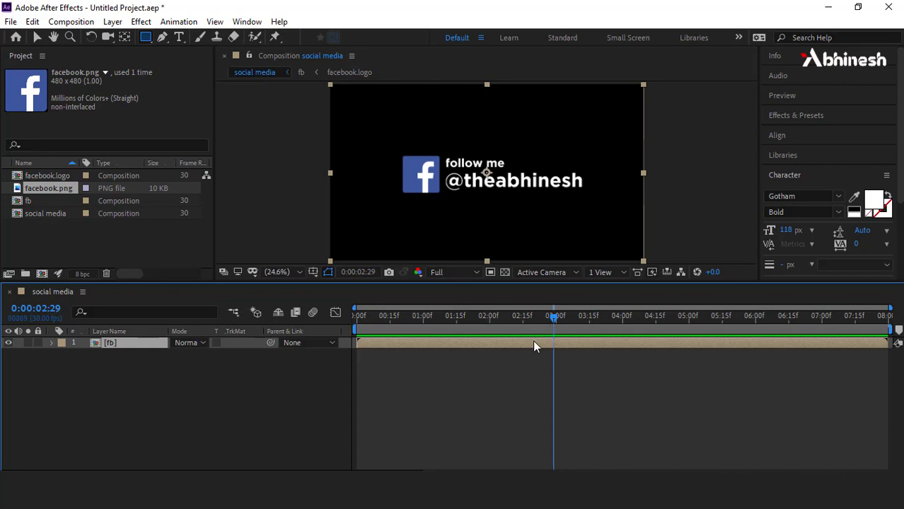
- Split the fb layer at the current time and delete the later part
{"action": "left_click", "coordinate": [33, 21]}
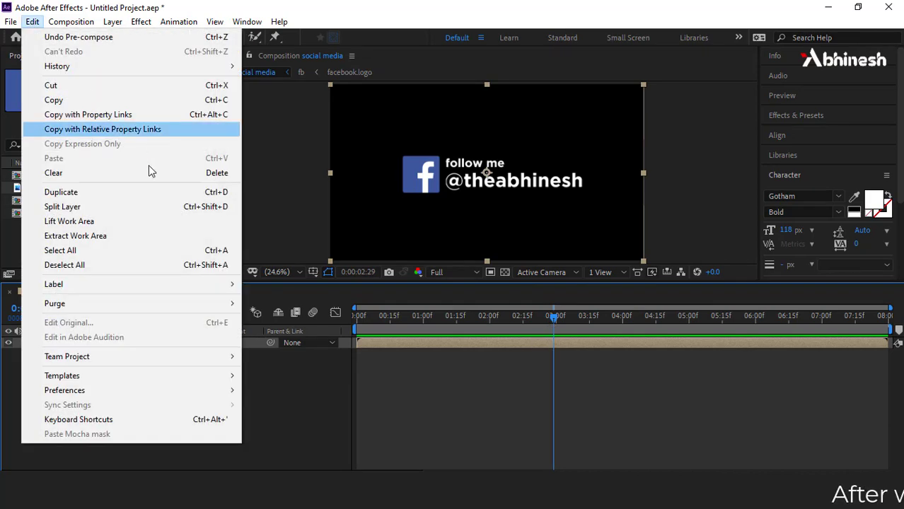
{"action": "left_click", "coordinate": [69, 205]}
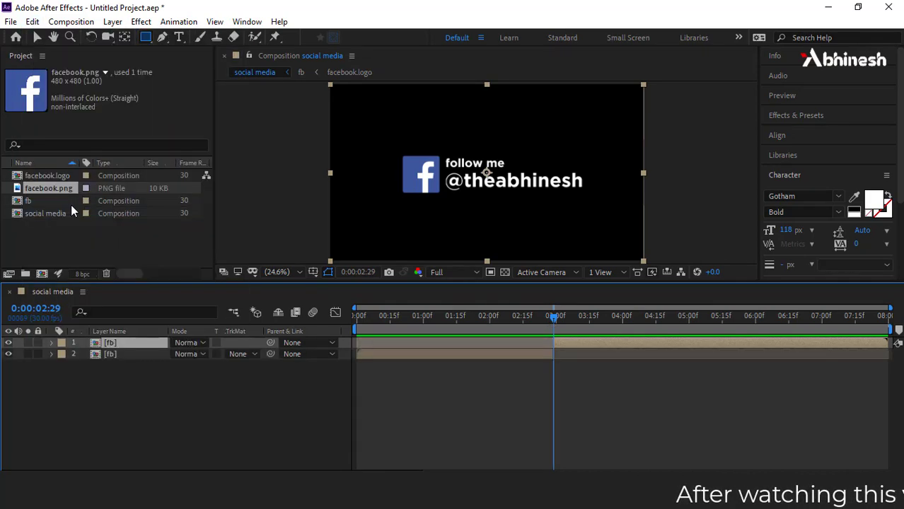
{"action": "key", "text": "Delete"}
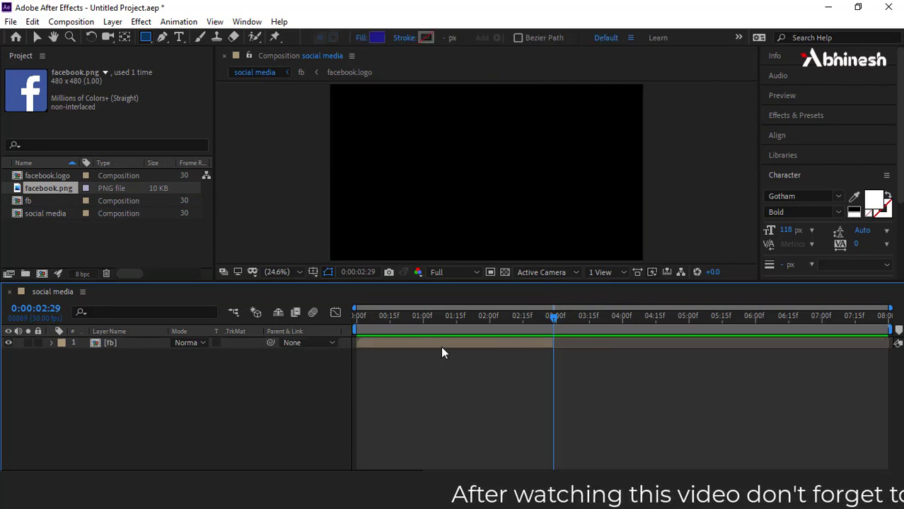
- Duplicate the fb layer, start the copy at 2:29, and apply Freeze Frame to it
{"action": "left_click", "coordinate": [442, 344]}
{"action": "key", "text": "ctrl+d"}
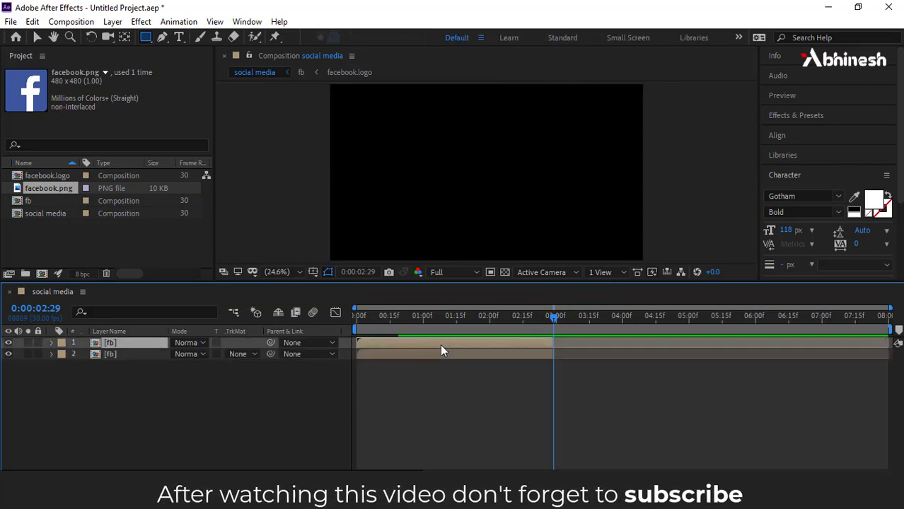
{"action": "left_click_drag", "start_coordinate": [383, 351], "coordinate": [576, 347]}
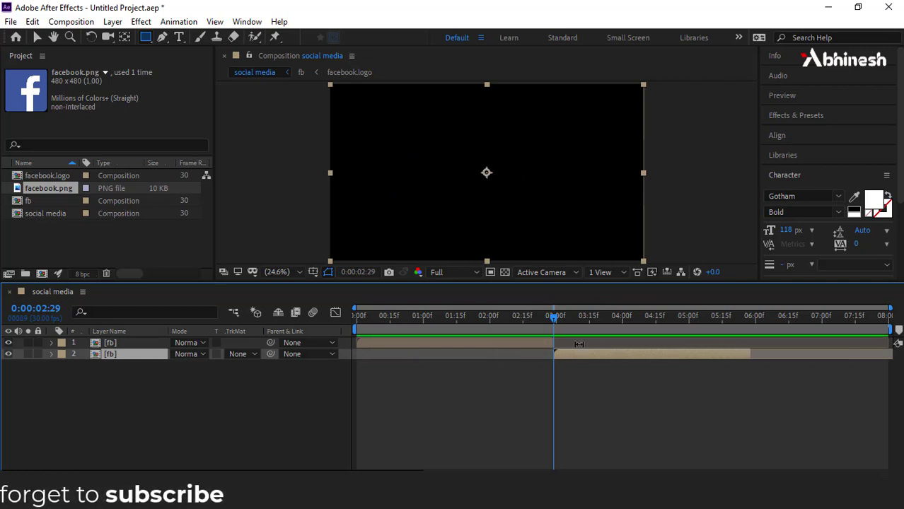
{"action": "left_click_drag", "start_coordinate": [577, 345], "coordinate": [571, 339]}
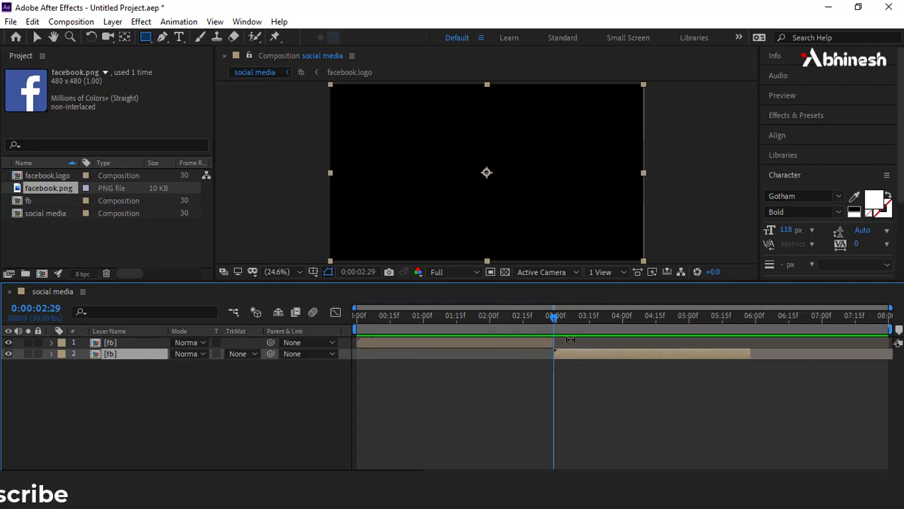
{"action": "right_click", "coordinate": [575, 352]}
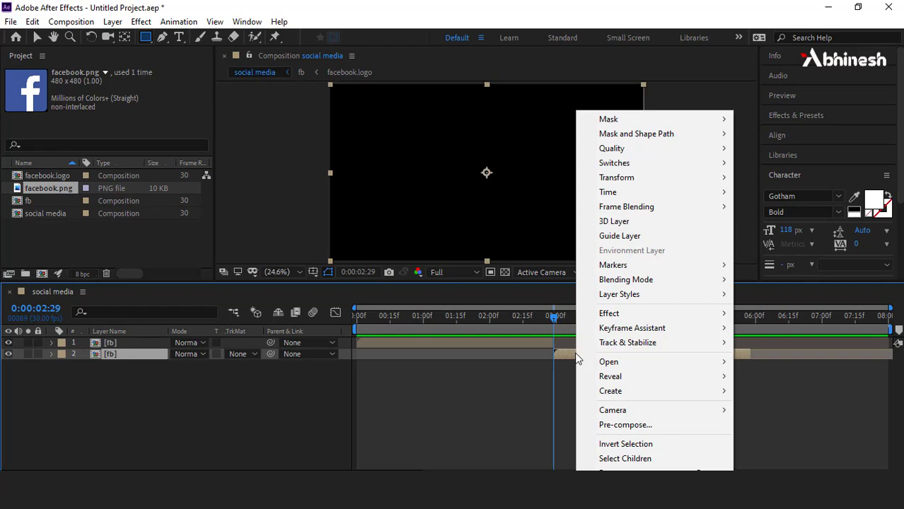
{"action": "mouse_move", "coordinate": [616, 192]}
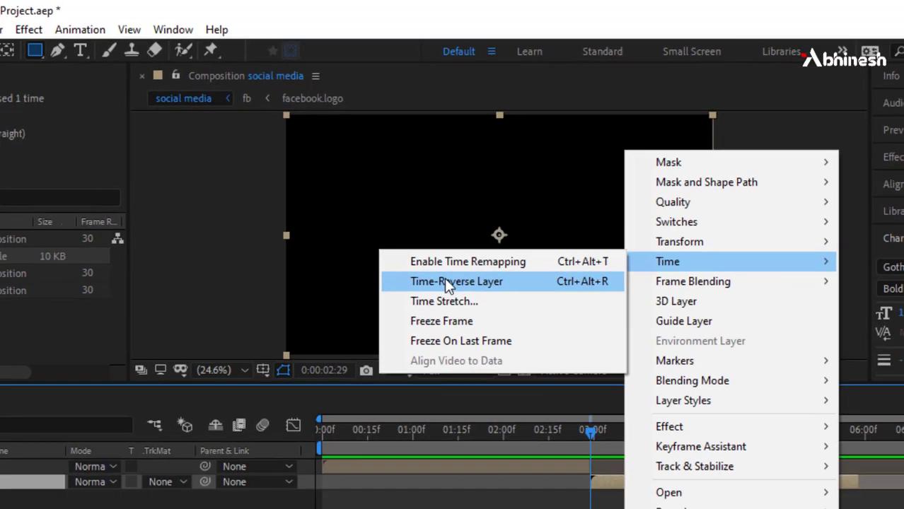
{"action": "left_click", "coordinate": [445, 302]}
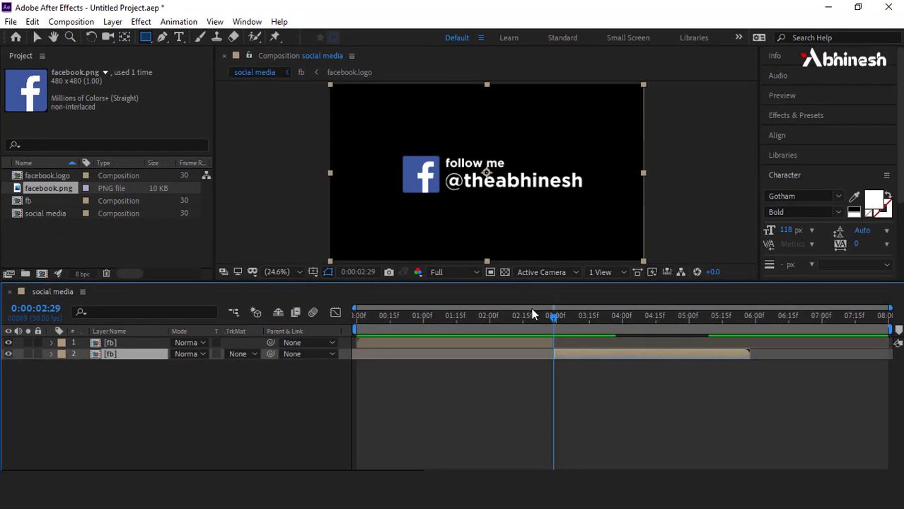
- Check the held frame near 3 seconds, end the work area at about 06:00, and rewind
{"action": "left_click_drag", "start_coordinate": [555, 319], "coordinate": [600, 318]}
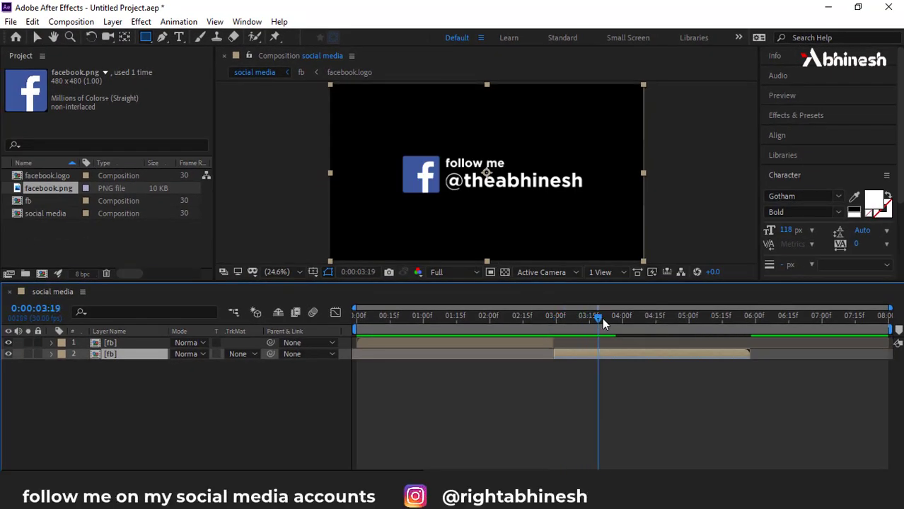
{"action": "left_click", "coordinate": [554, 315]}
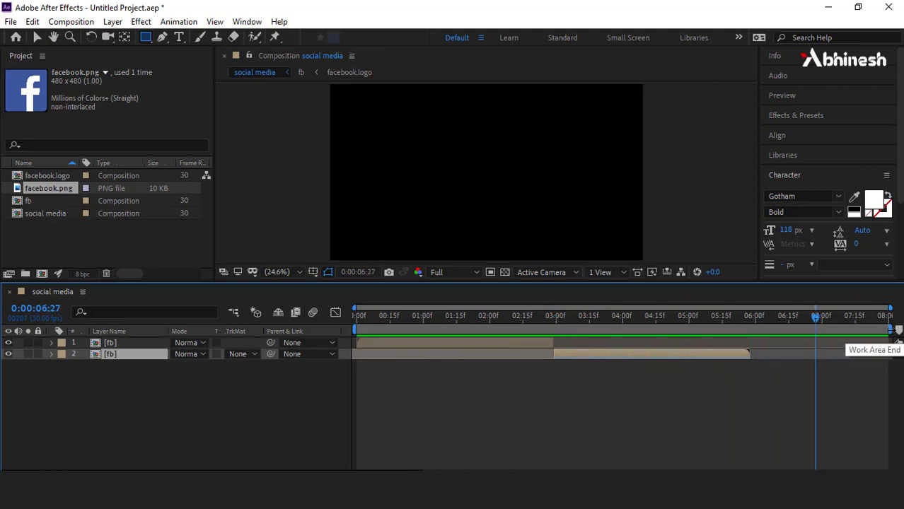
{"action": "left_click_drag", "start_coordinate": [890, 330], "coordinate": [754, 329]}
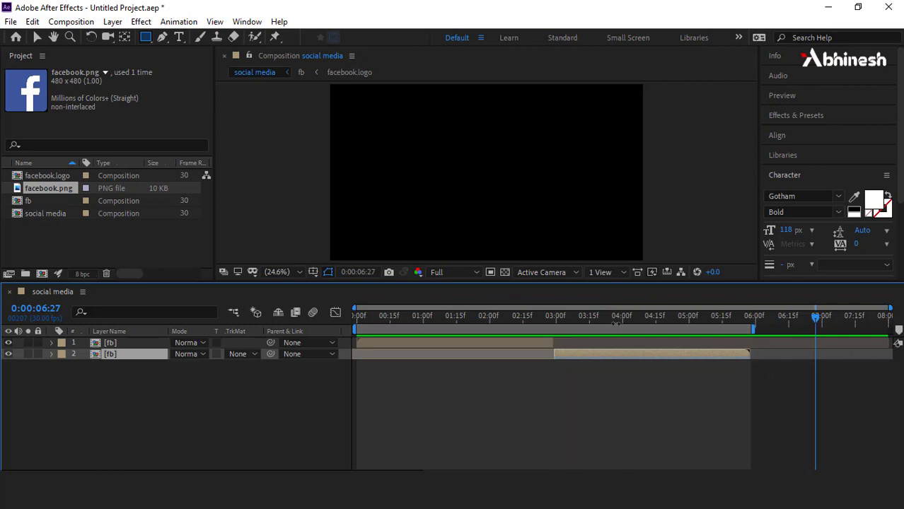
{"action": "left_click_drag", "start_coordinate": [616, 318], "coordinate": [235, 315]}
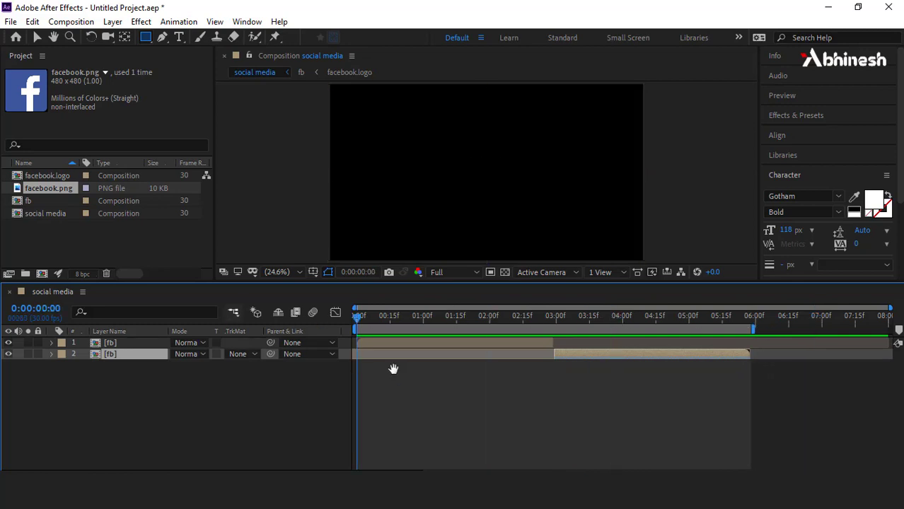